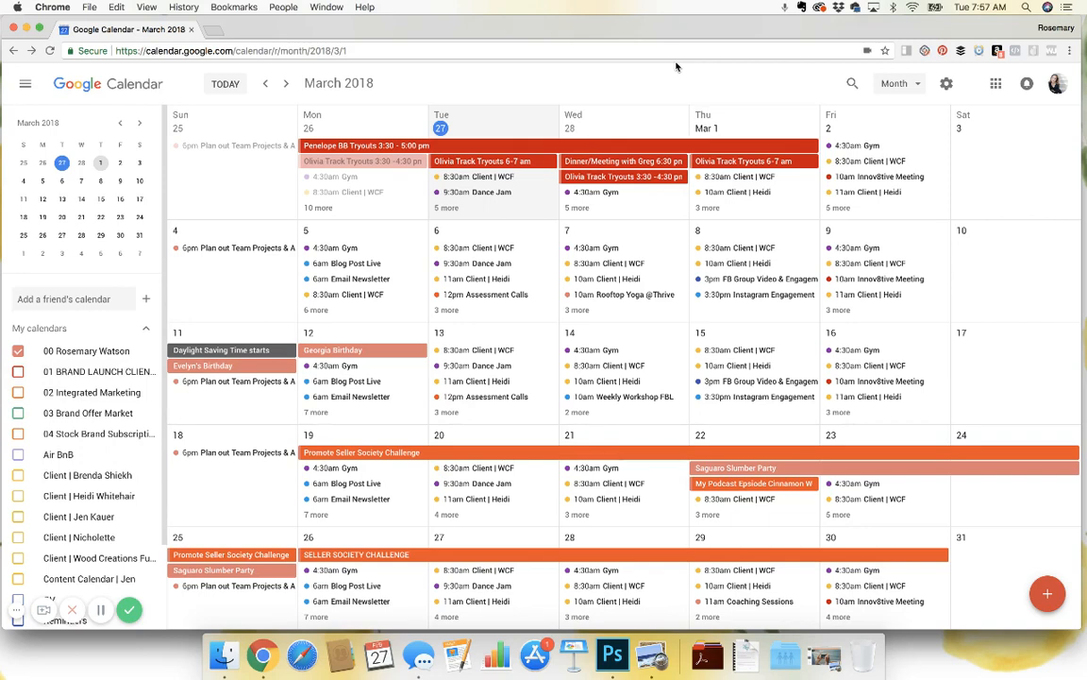
- Hide the primary 00 calendar, display the 04 Stock Brand calendar, and view February 2018
scroll(118, 256, "down", 2)
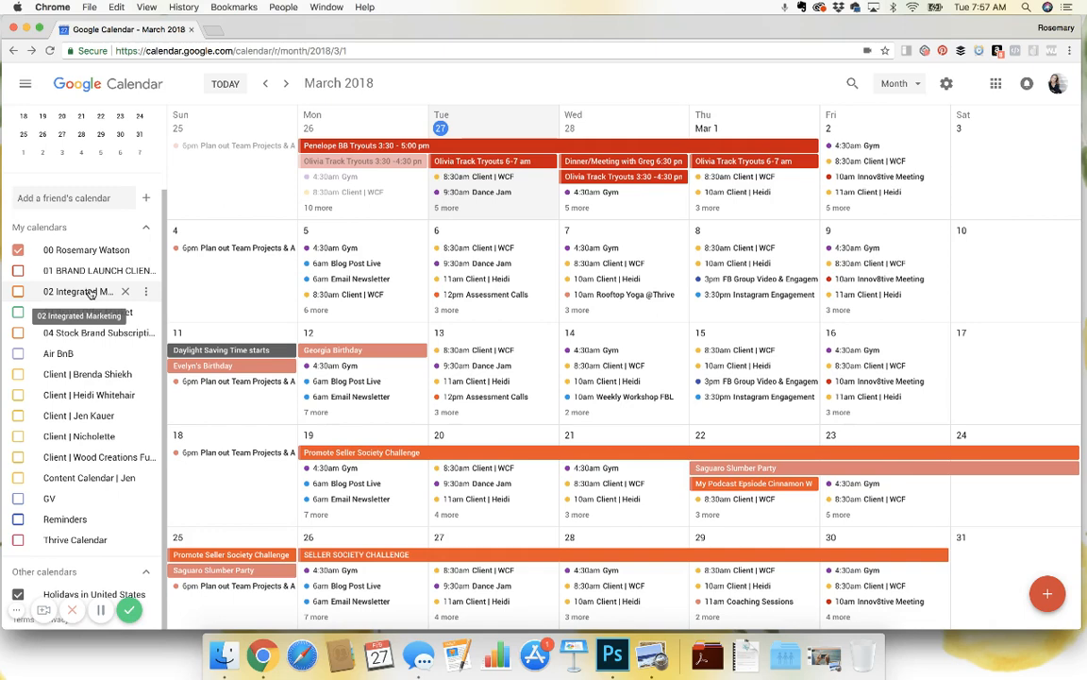
left_click(18, 250)
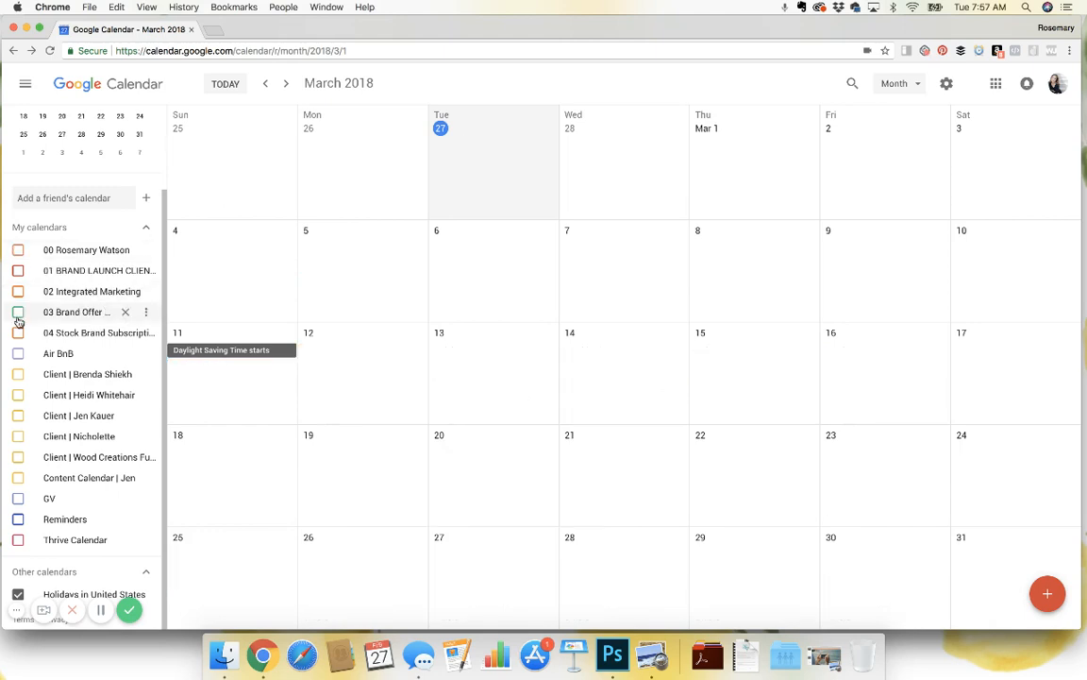
left_click(18, 333)
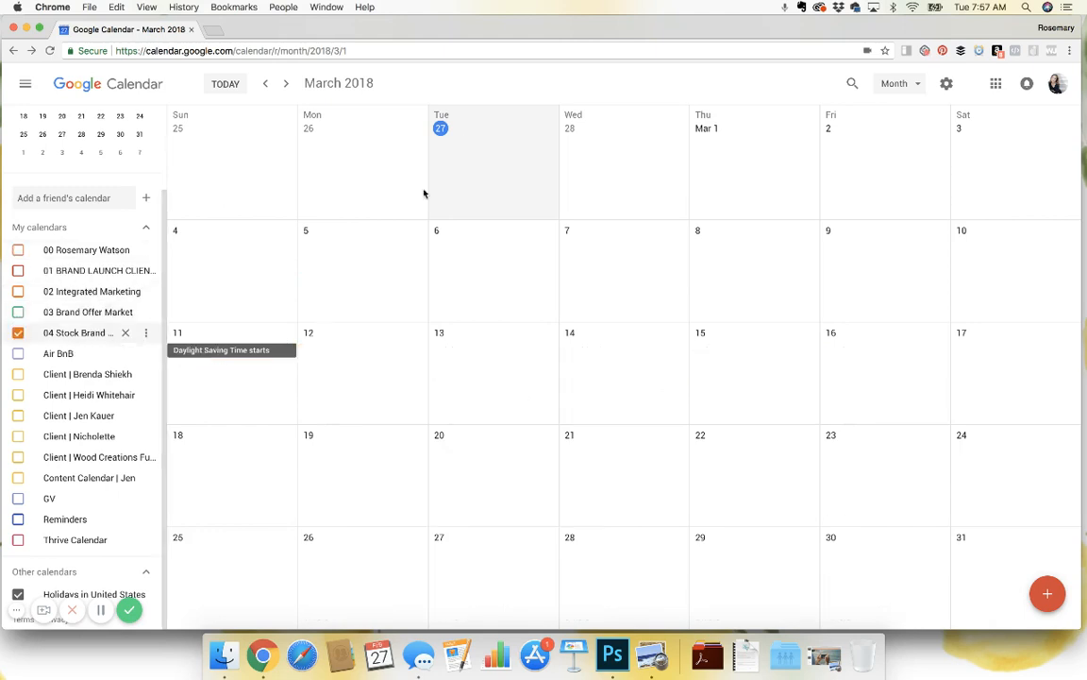
left_click(265, 84)
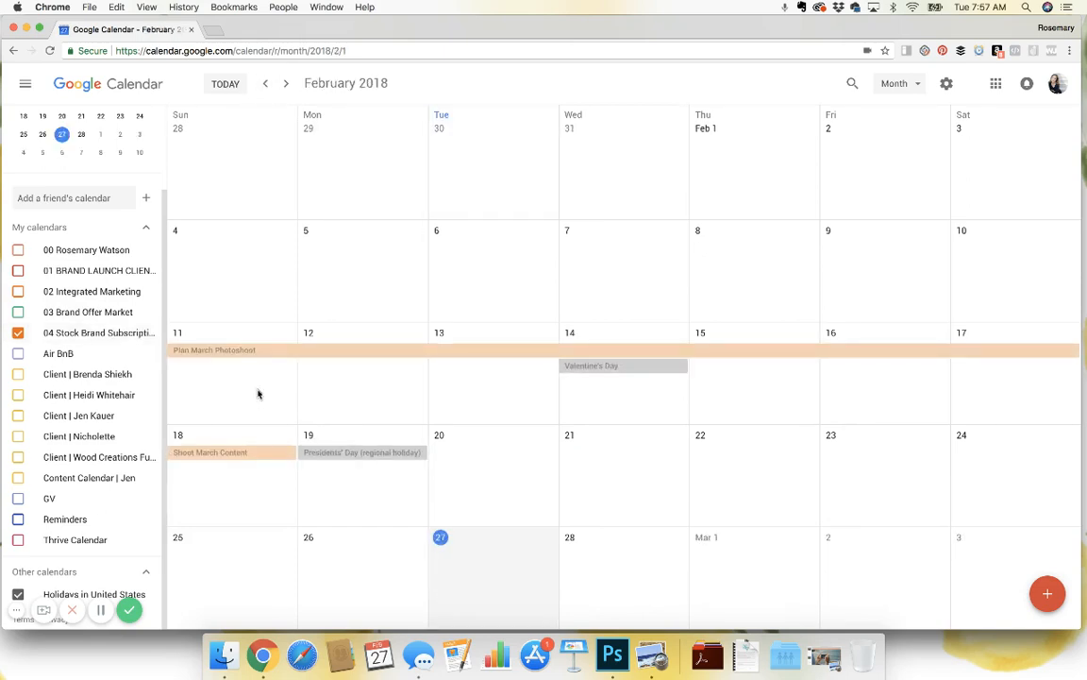
- Hide the 04 Stock Brand calendar, display the primary 00 calendar again, and return to March 2018
left_click(18, 333)
left_click(19, 249)
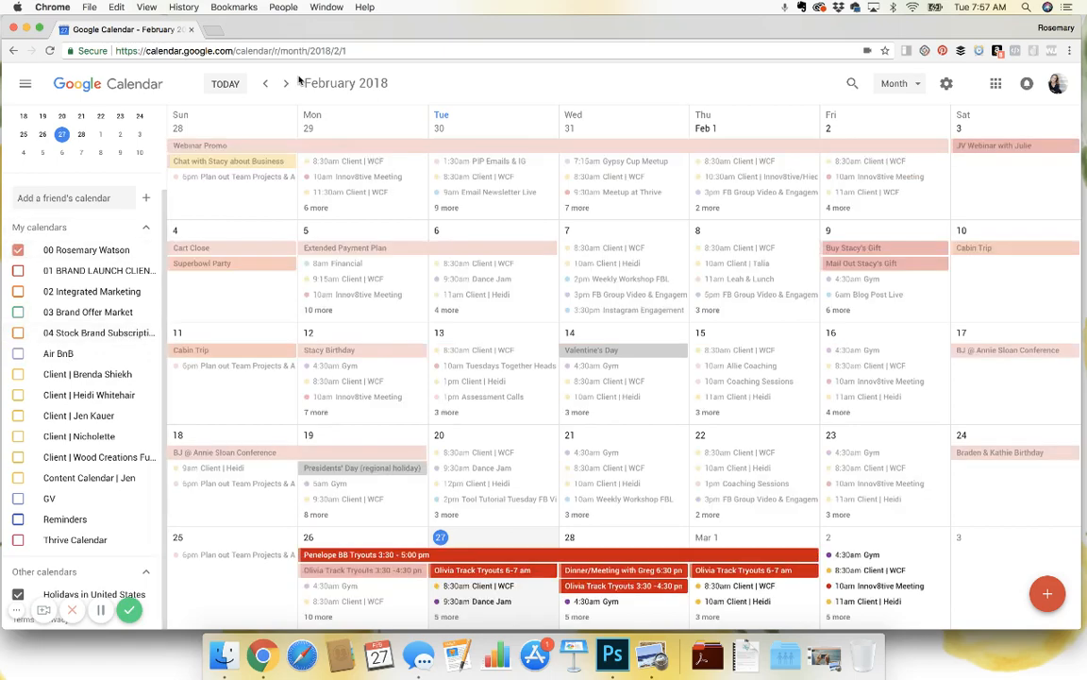
left_click(286, 84)
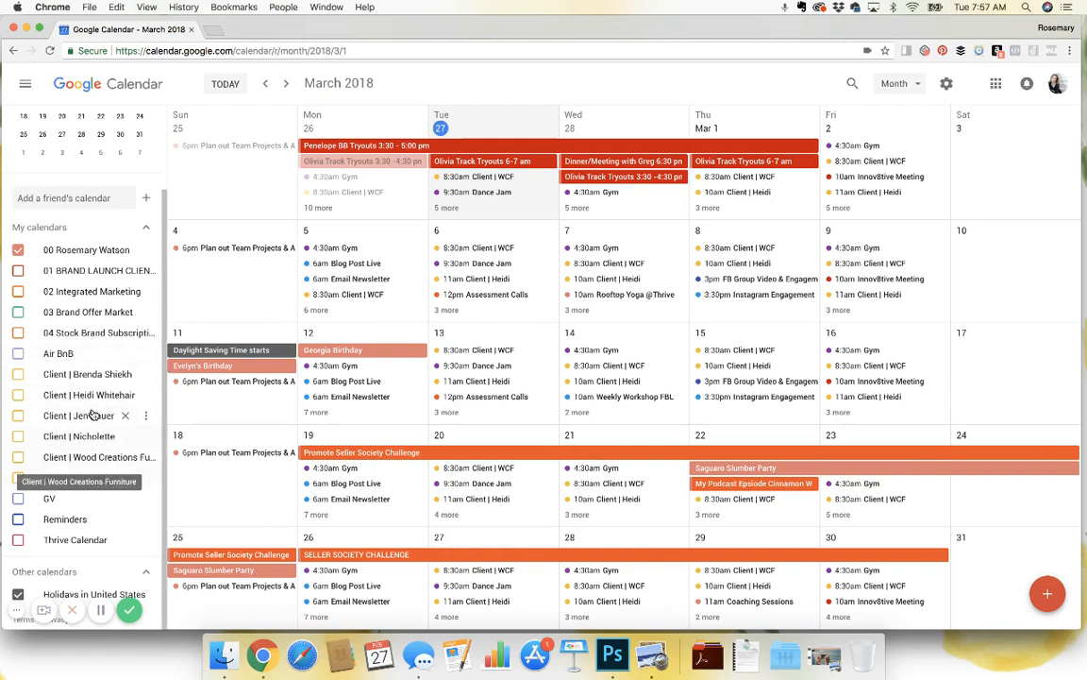
- View the Wood Creations client calendar on its own for March, then switch back to the primary 00 calendar
left_click(18, 250)
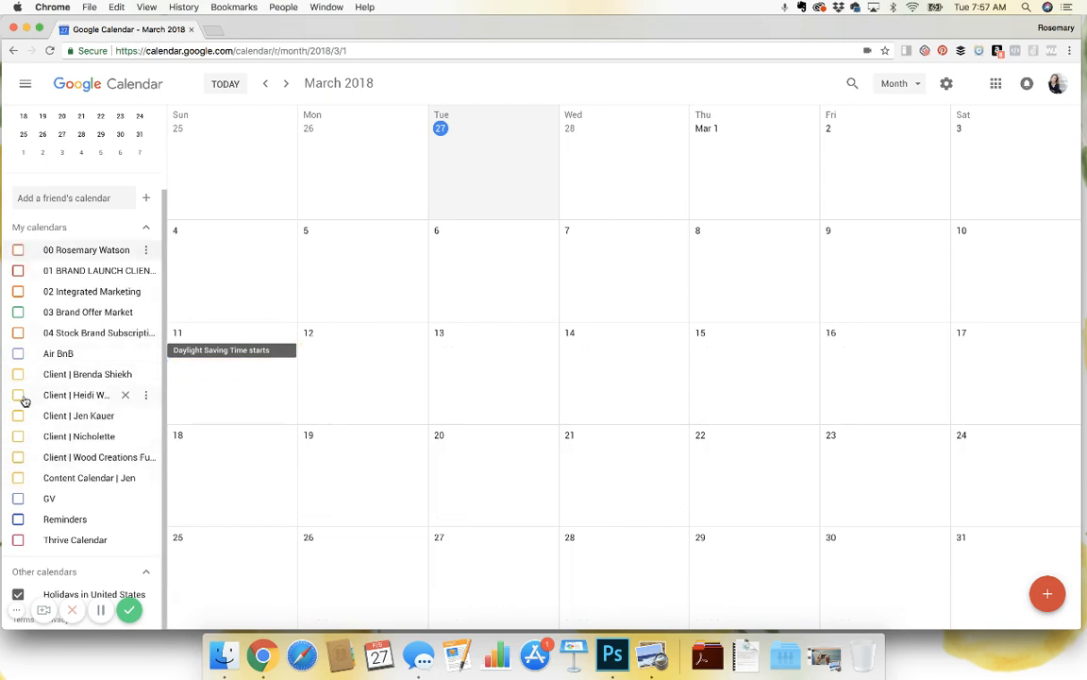
left_click(18, 457)
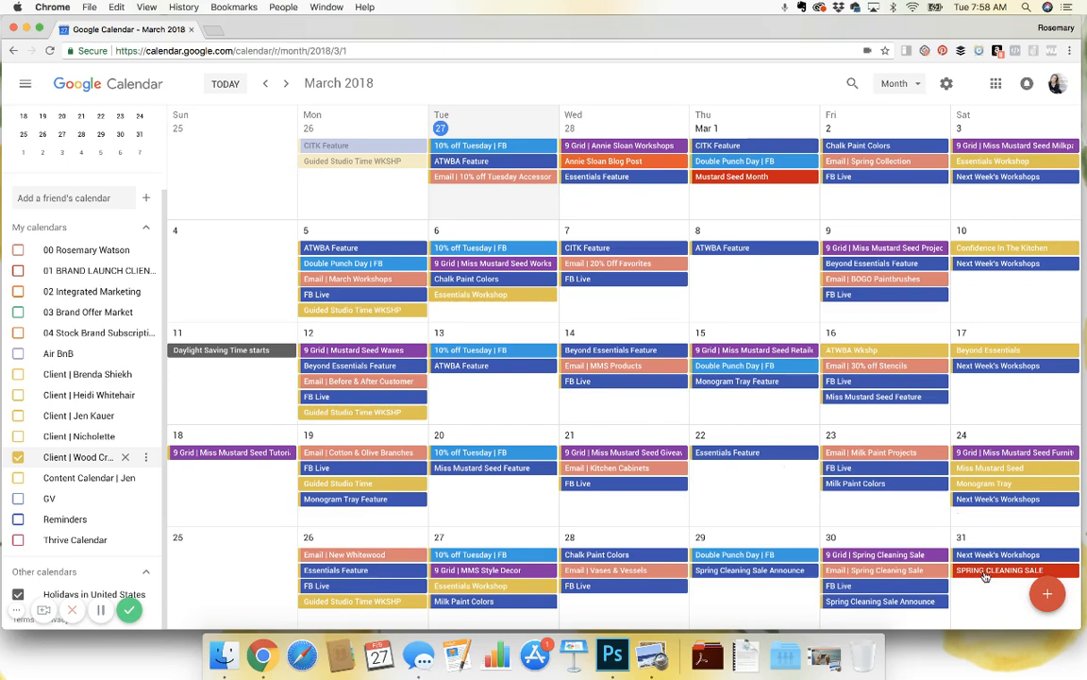
left_click(17, 457)
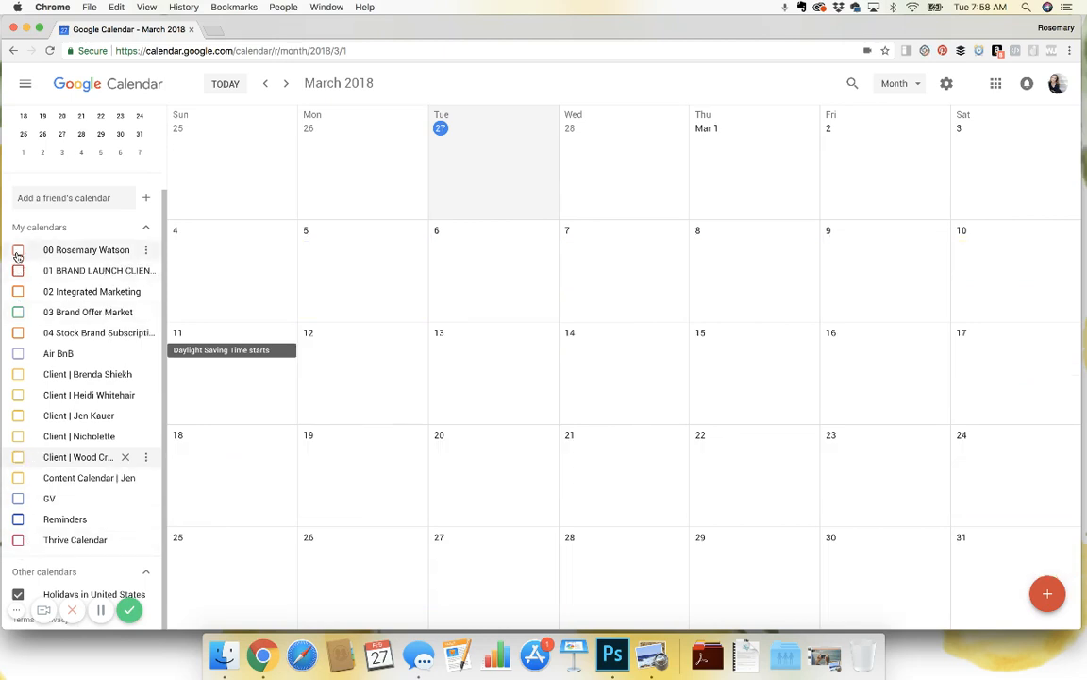
left_click(18, 250)
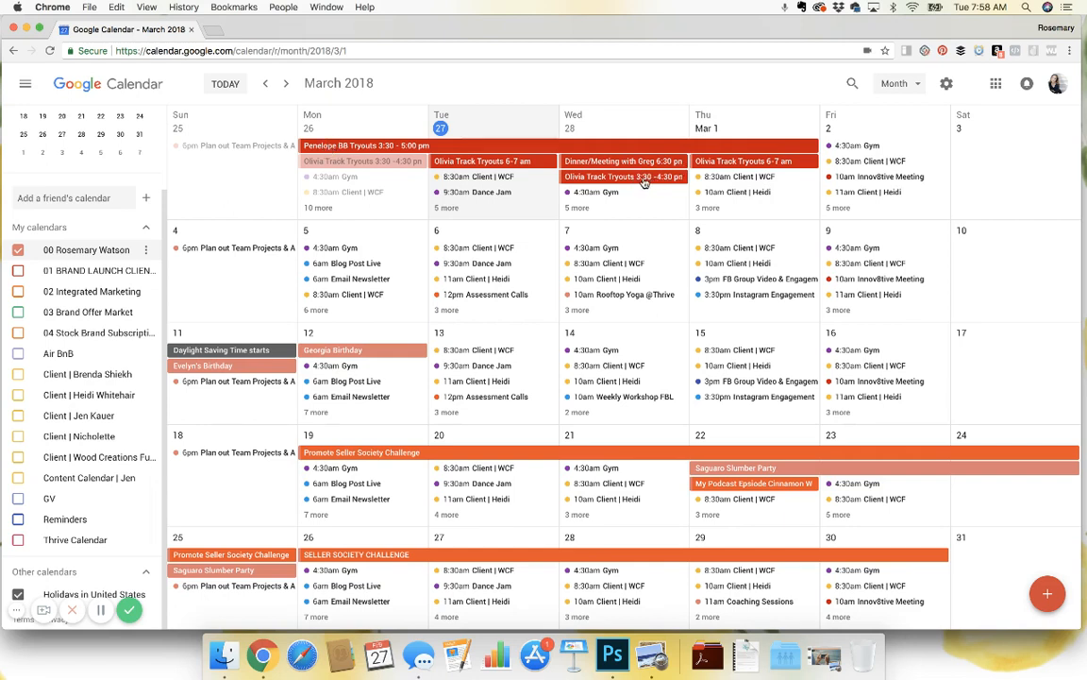
- Review the multi-day BB Tryouts event's details and the full event lists for February 28 and 27
left_click(386, 147)
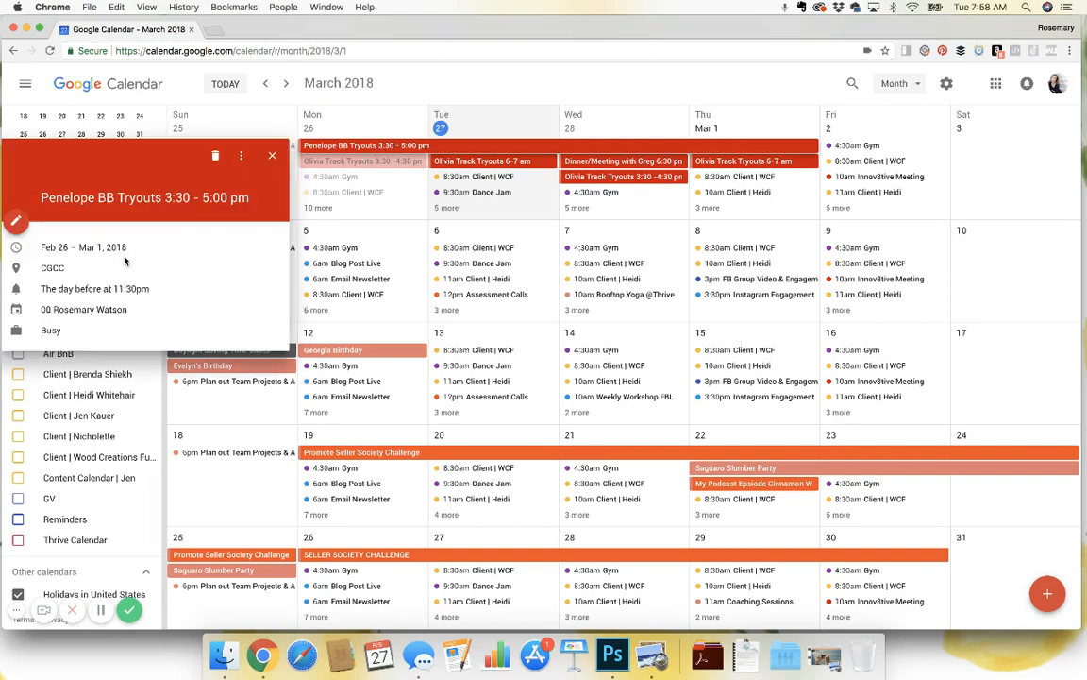
left_click(646, 214)
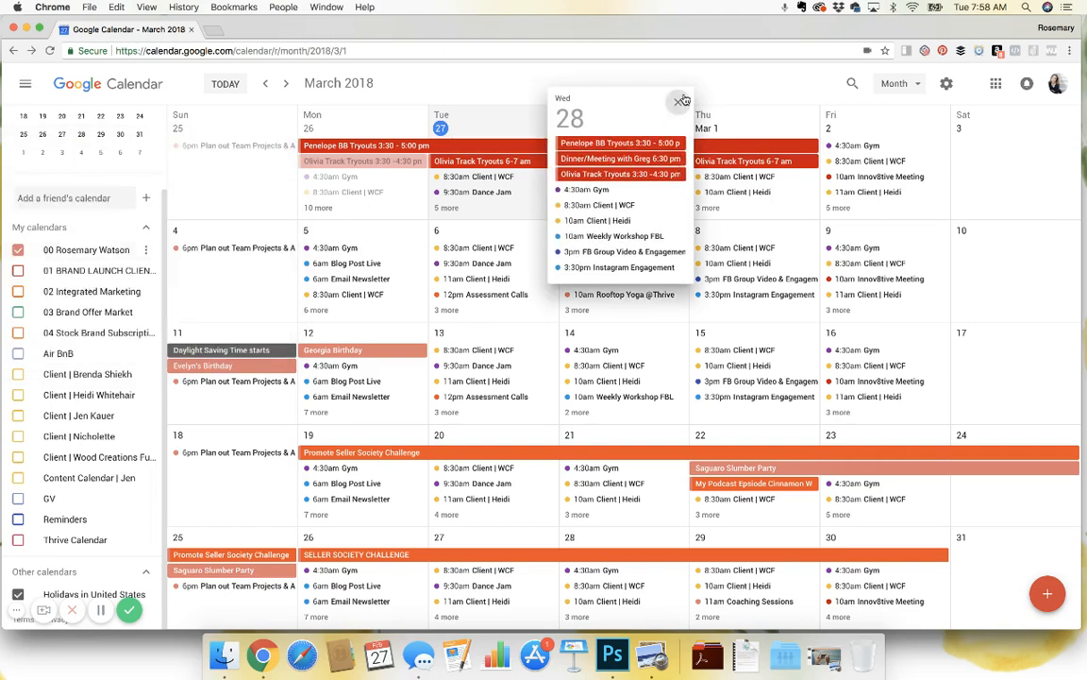
left_click(679, 102)
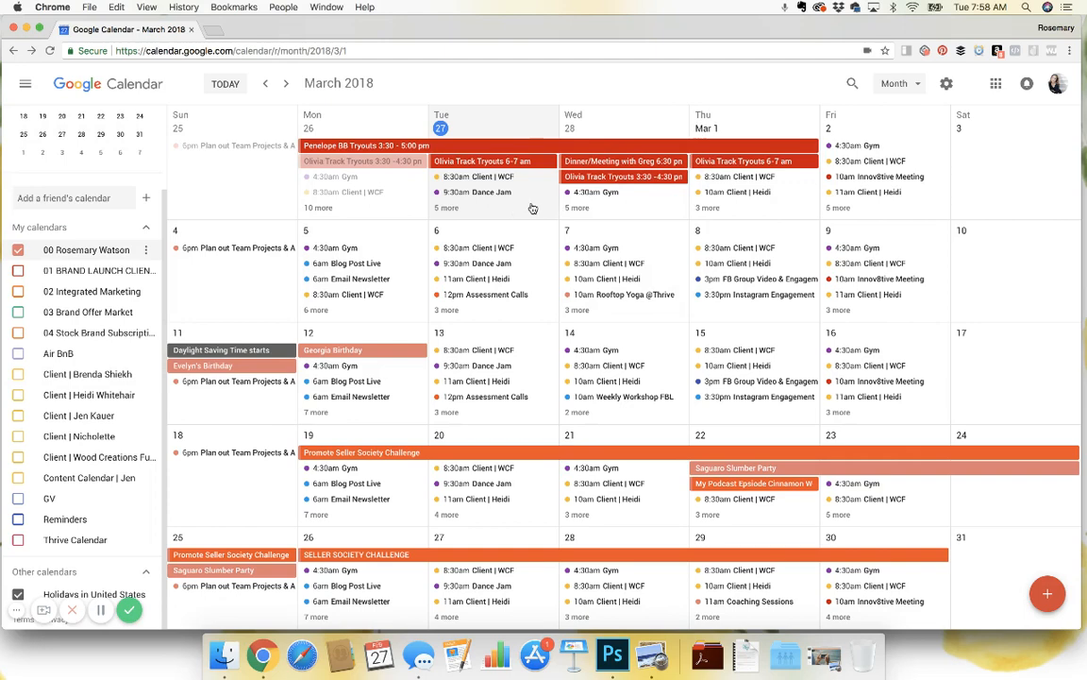
left_click(499, 209)
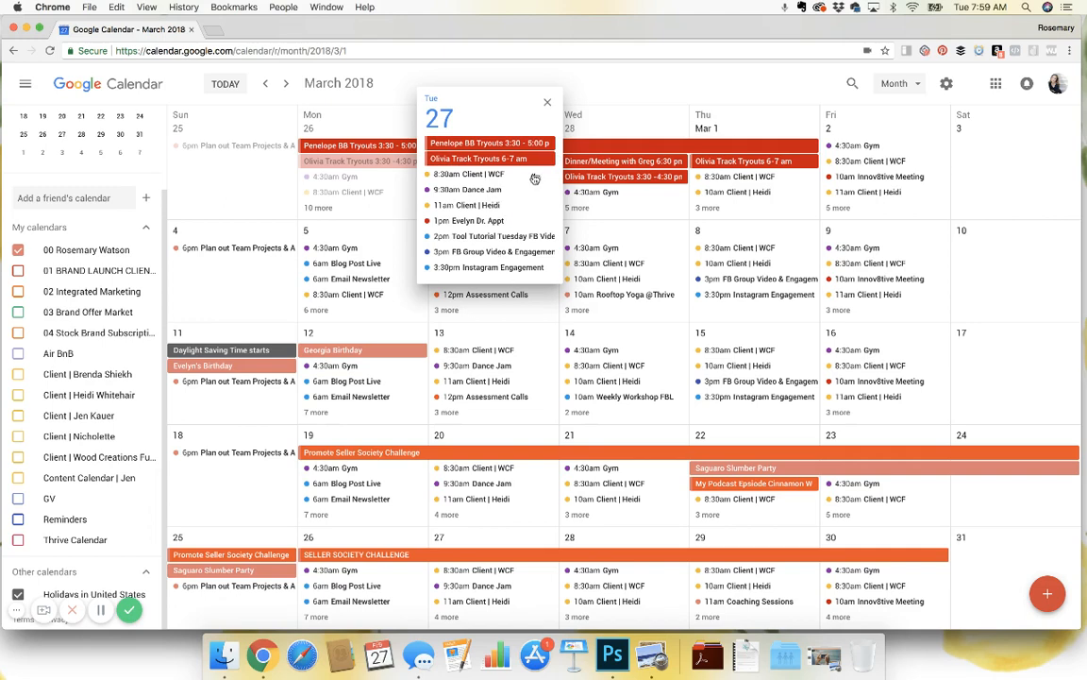
left_click(547, 102)
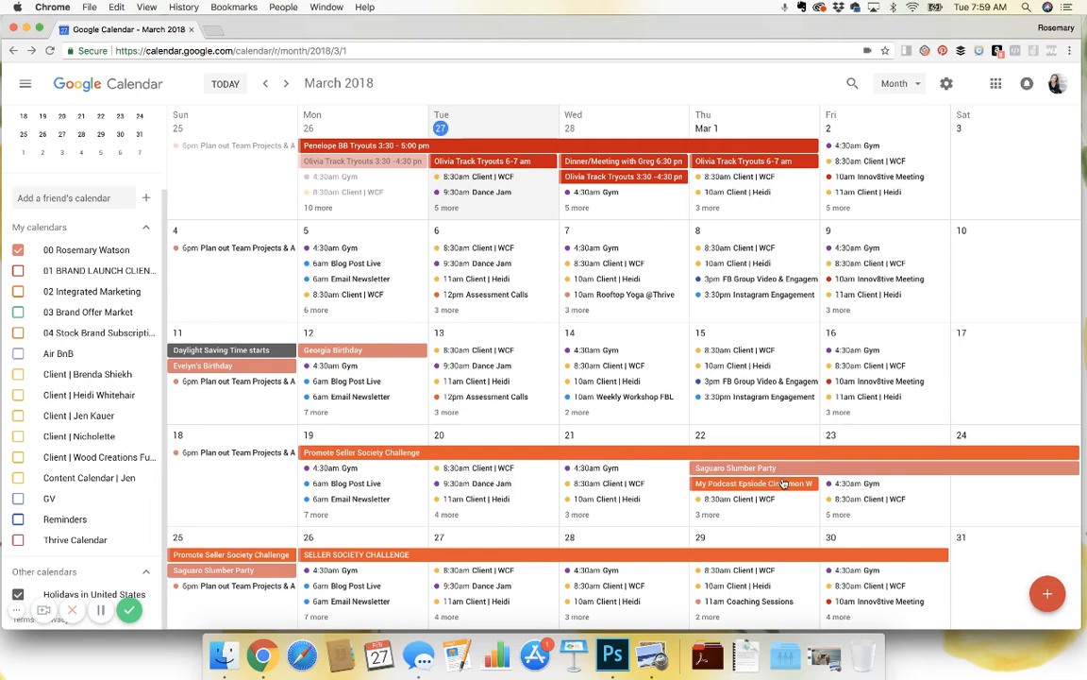
key("k")
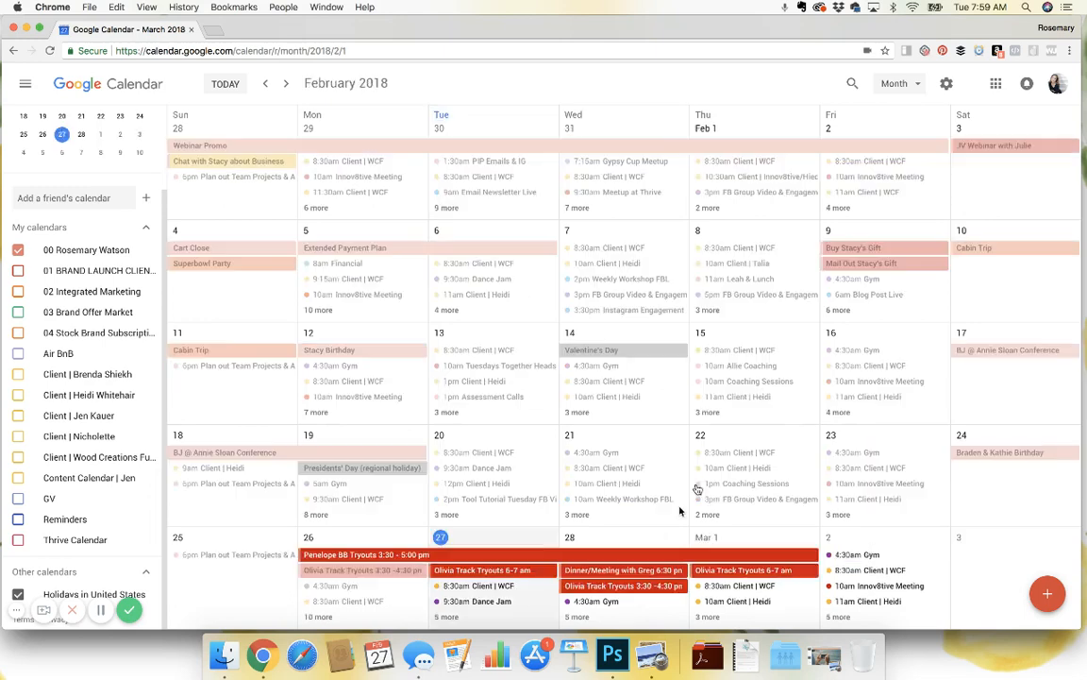
left_click(286, 84)
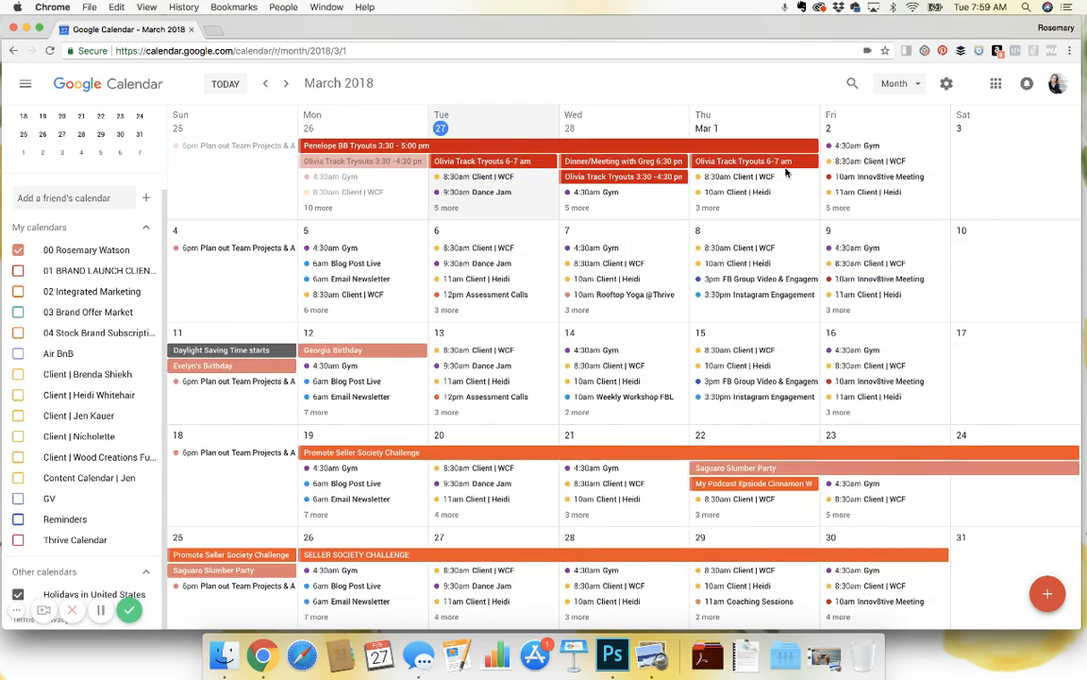
- View the details of the Client | WCF event on Monday, February 26
left_click(388, 195)
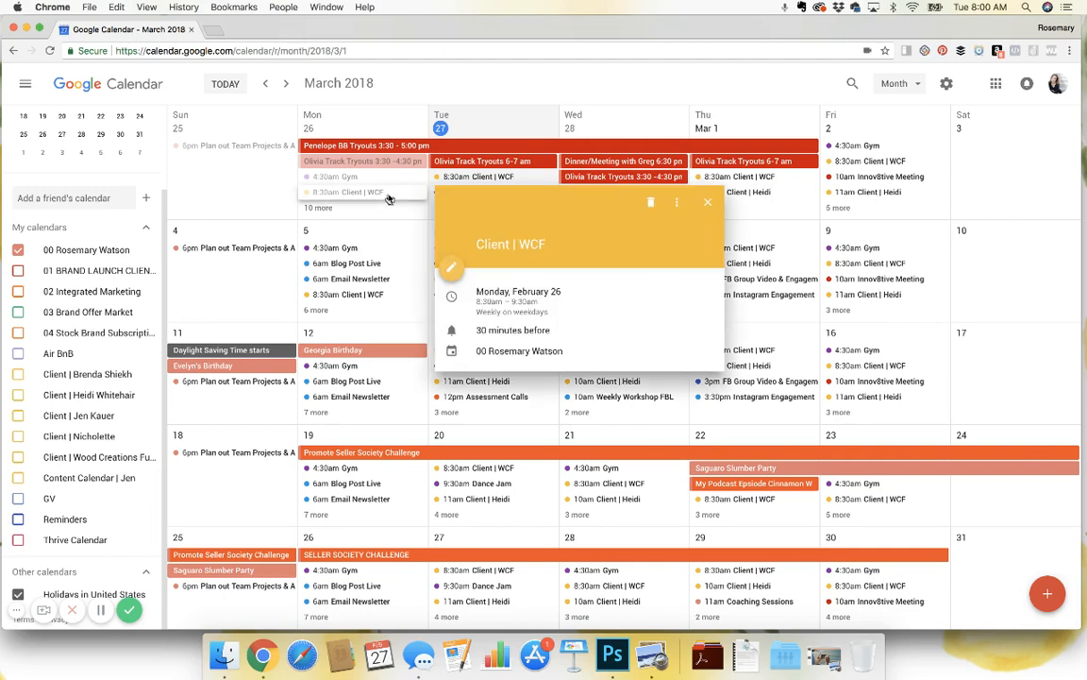
left_click(676, 127)
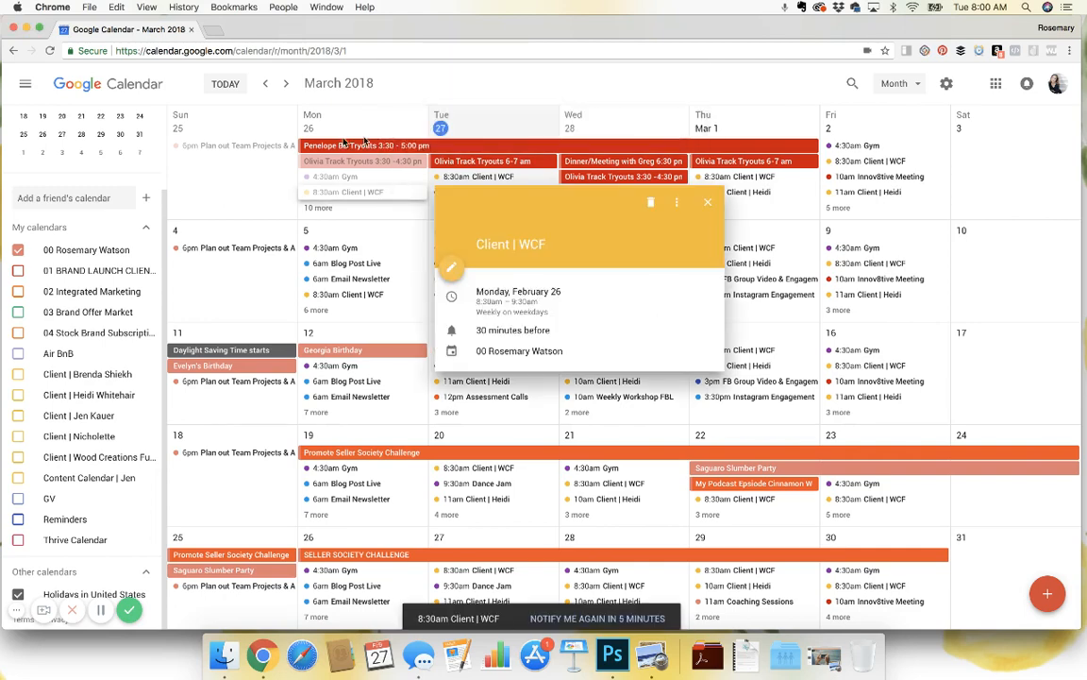
left_click(342, 128)
left_click(318, 121)
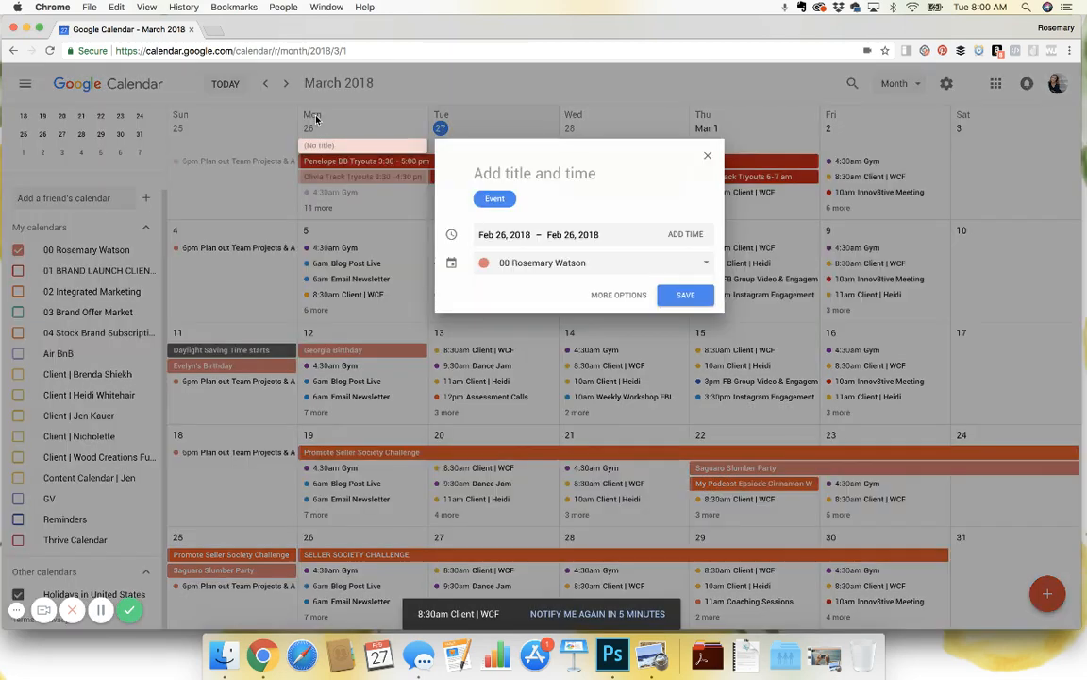
left_click(706, 160)
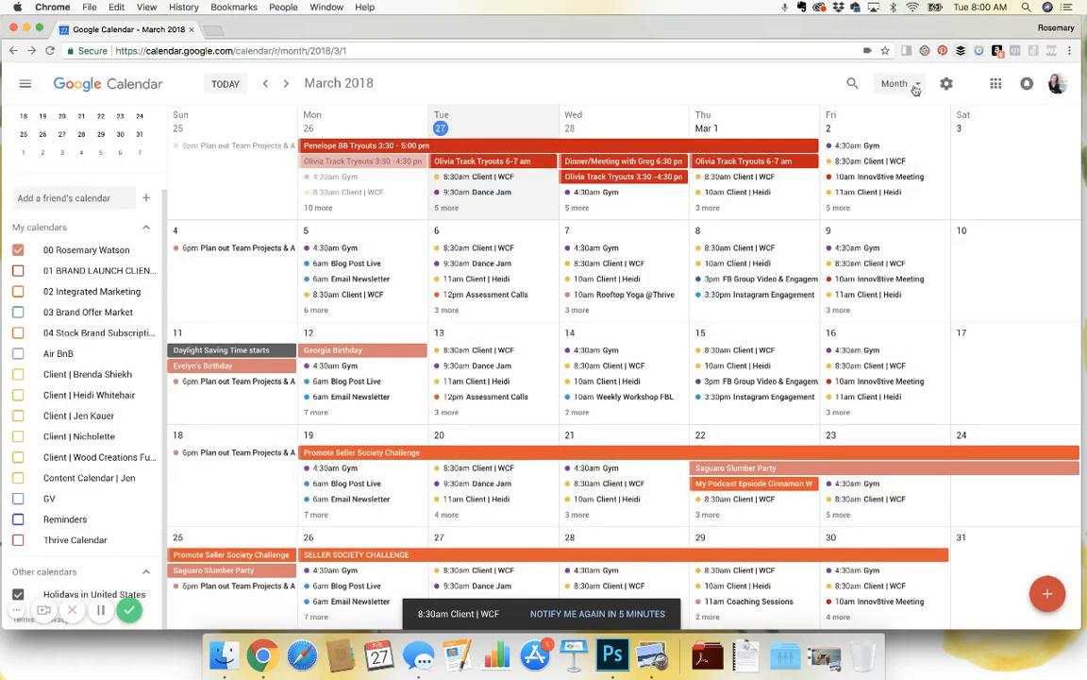
- Switch the calendar to the Week view and examine the color-coded time blocks from February 25 to March 3
left_click(894, 83)
left_click(898, 140)
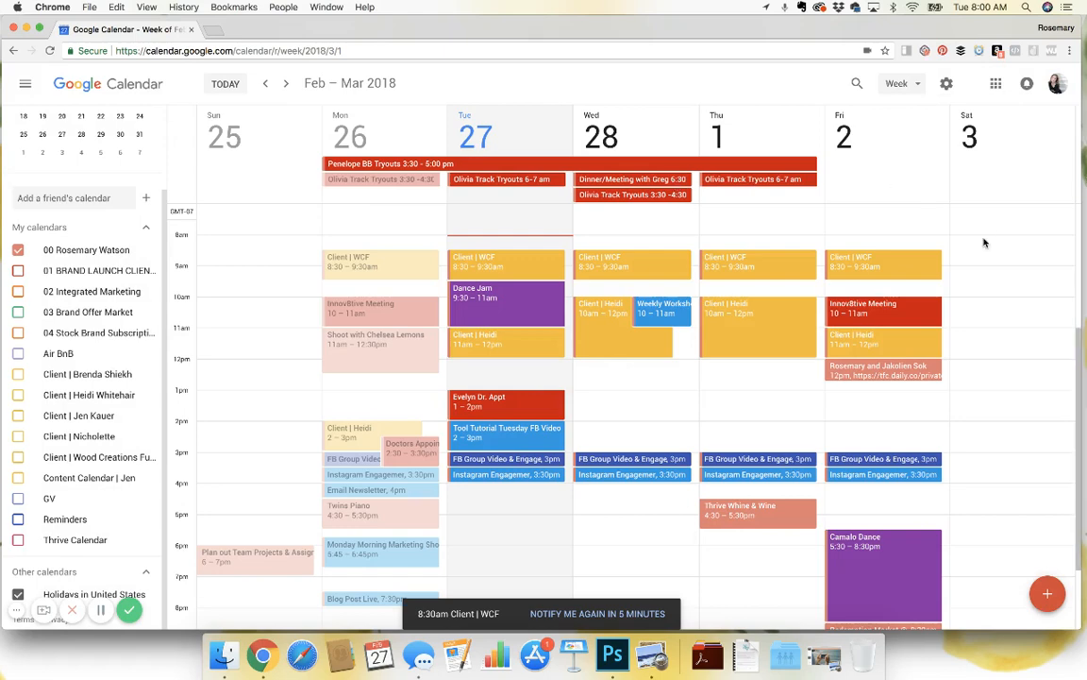
scroll(995, 356, "down", 3)
scroll(995, 356, "up", 1)
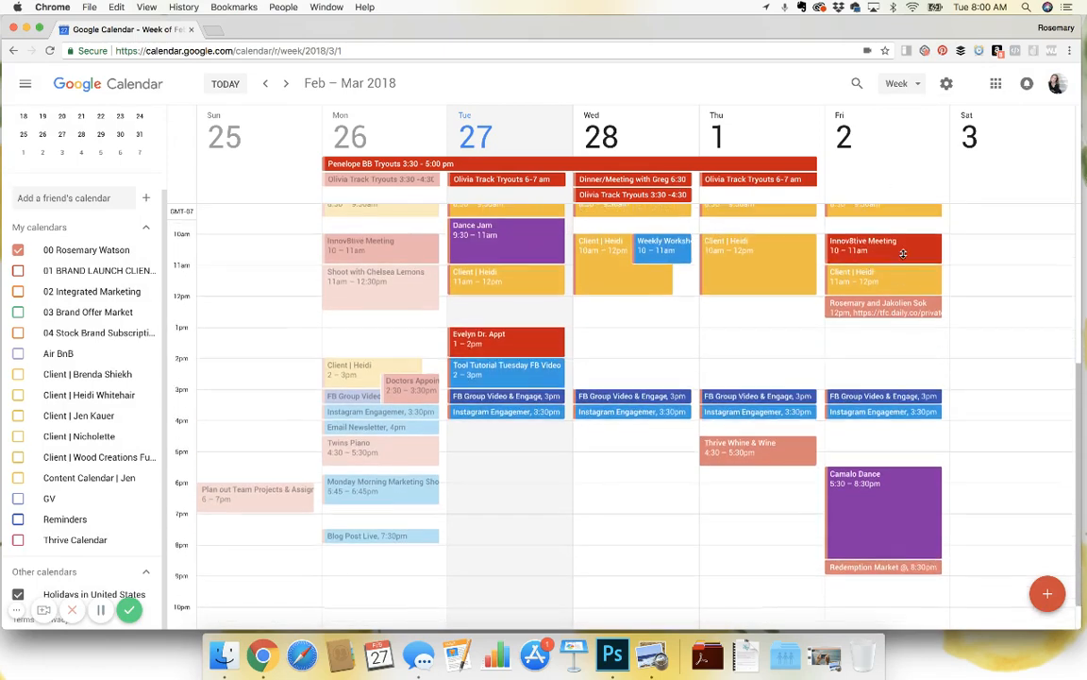
scroll(926, 356, "down", 1)
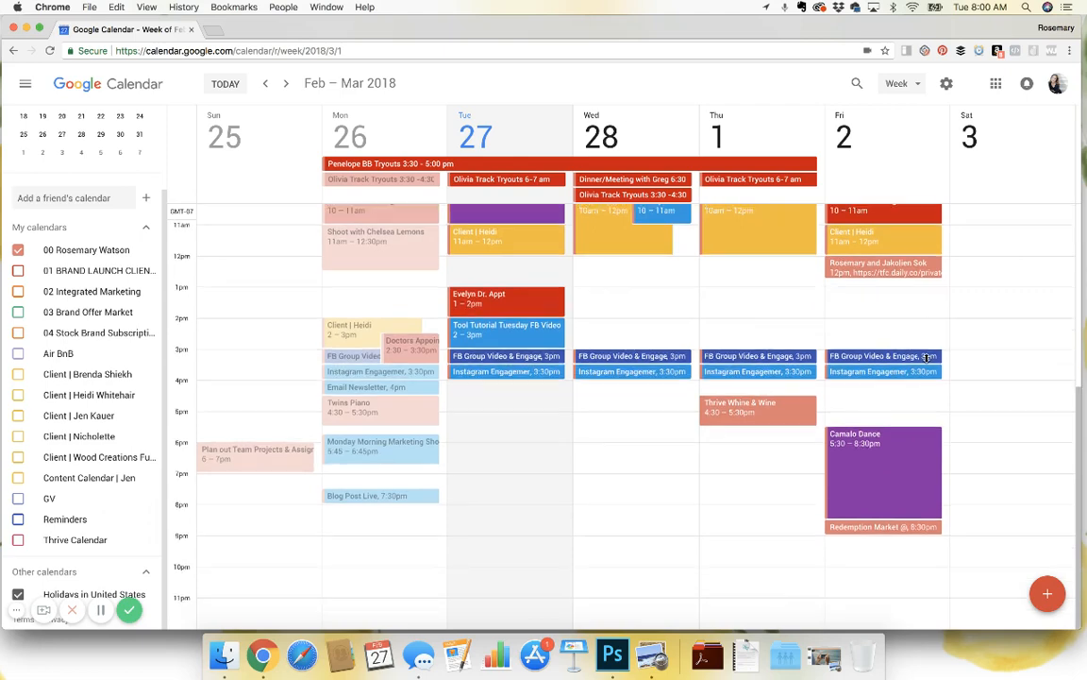
scroll(344, 342, "up", 1)
scroll(343, 340, "up", 1)
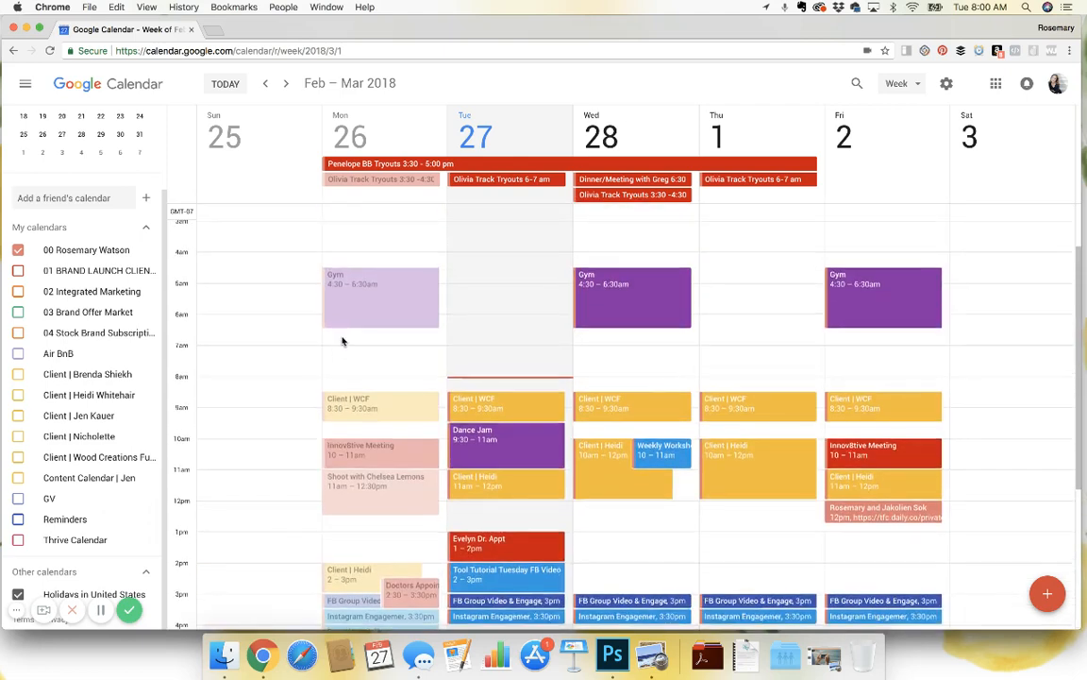
scroll(343, 340, "down", 2)
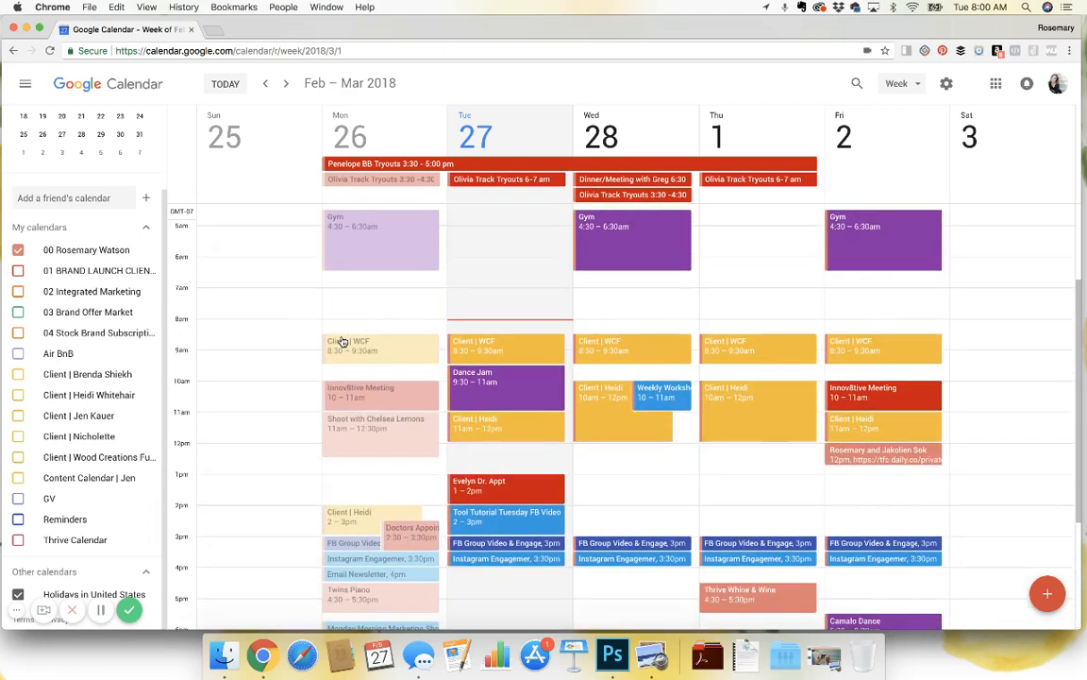
scroll(342, 341, "down", 2)
scroll(342, 341, "up", 5)
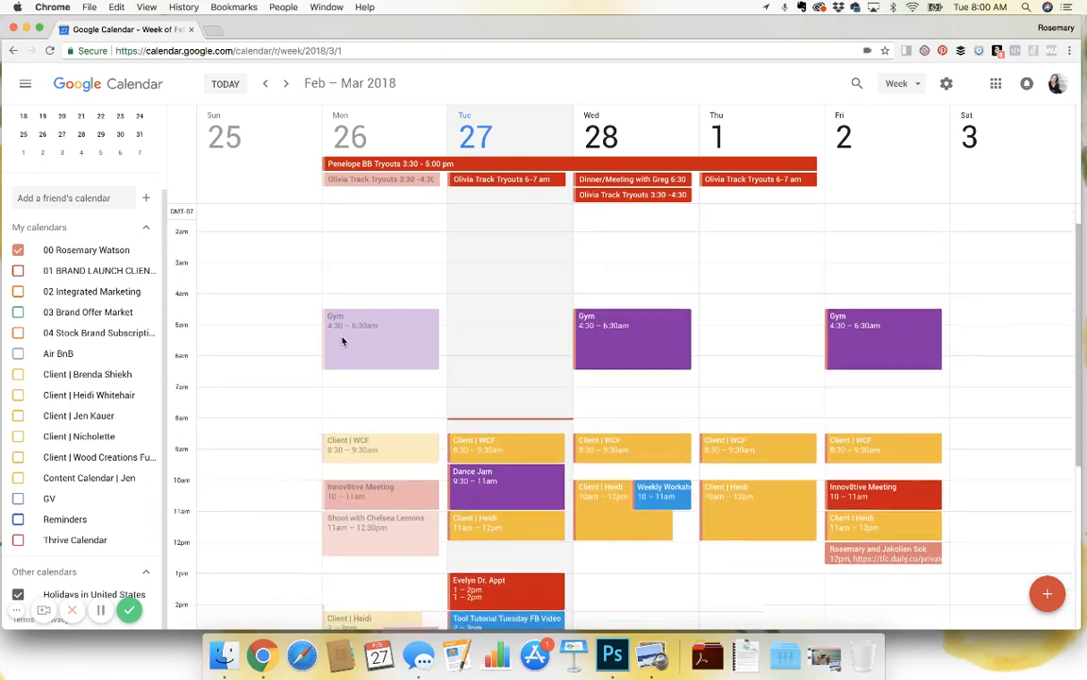
scroll(356, 250, "down", 3)
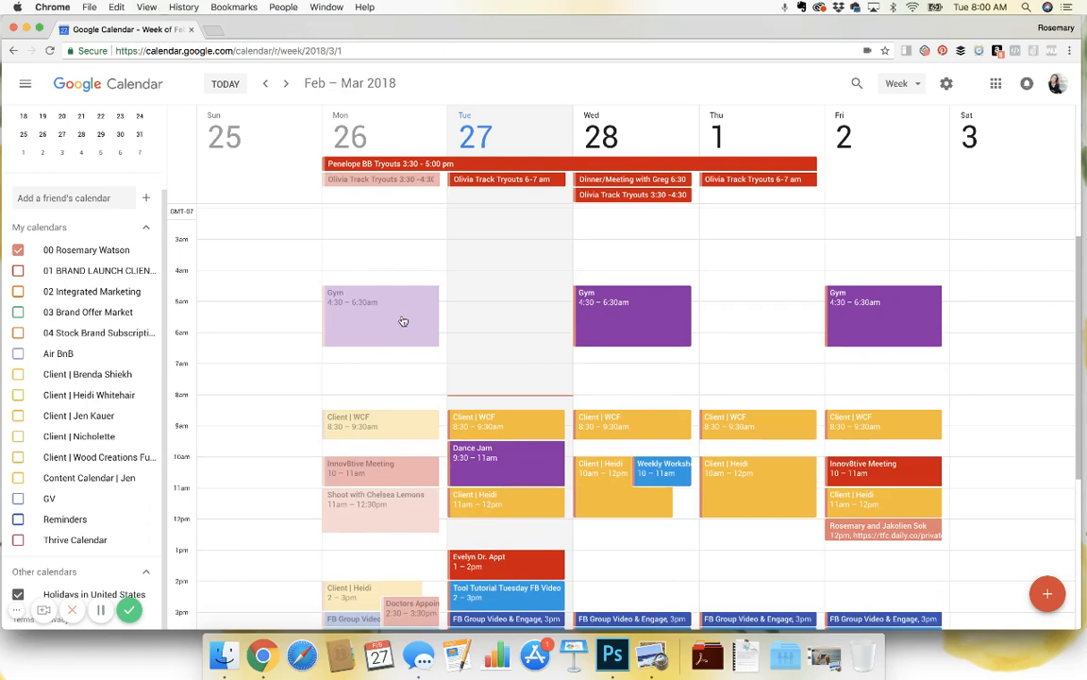
- Move Monday, February 26's 2pm client appointment to 1:30–2:30pm
scroll(408, 354, "down", 5)
scroll(413, 356, "down", 3)
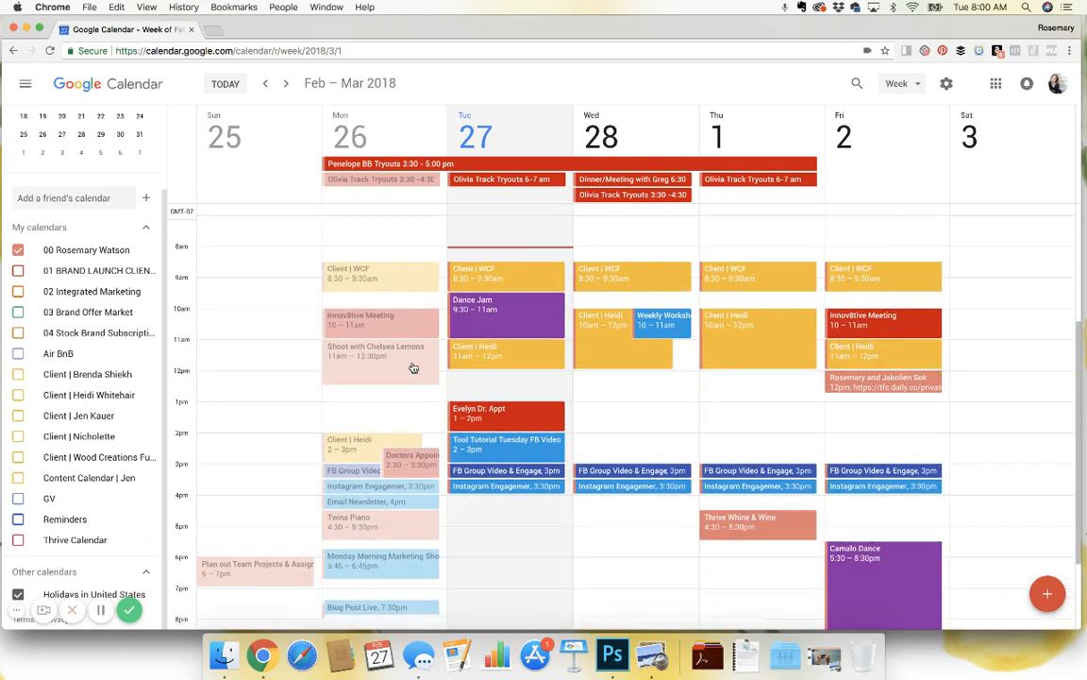
scroll(418, 358, "down", 3)
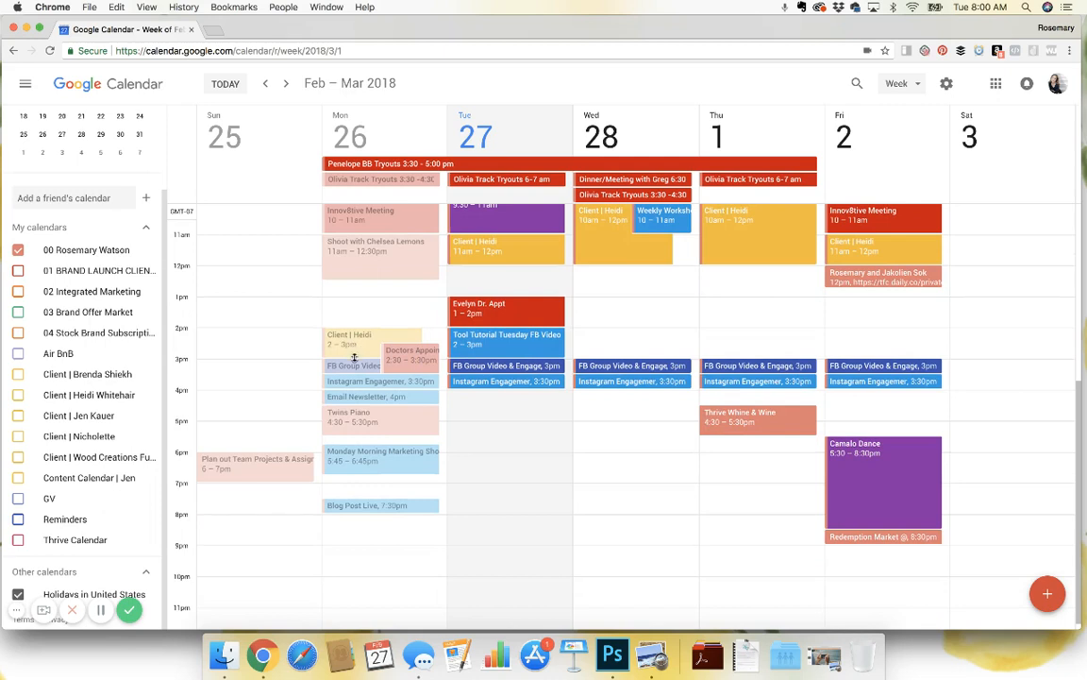
mouse_move(355, 353)
left_mouse_down()
mouse_move(371, 281)
mouse_move(363, 342)
left_mouse_up()
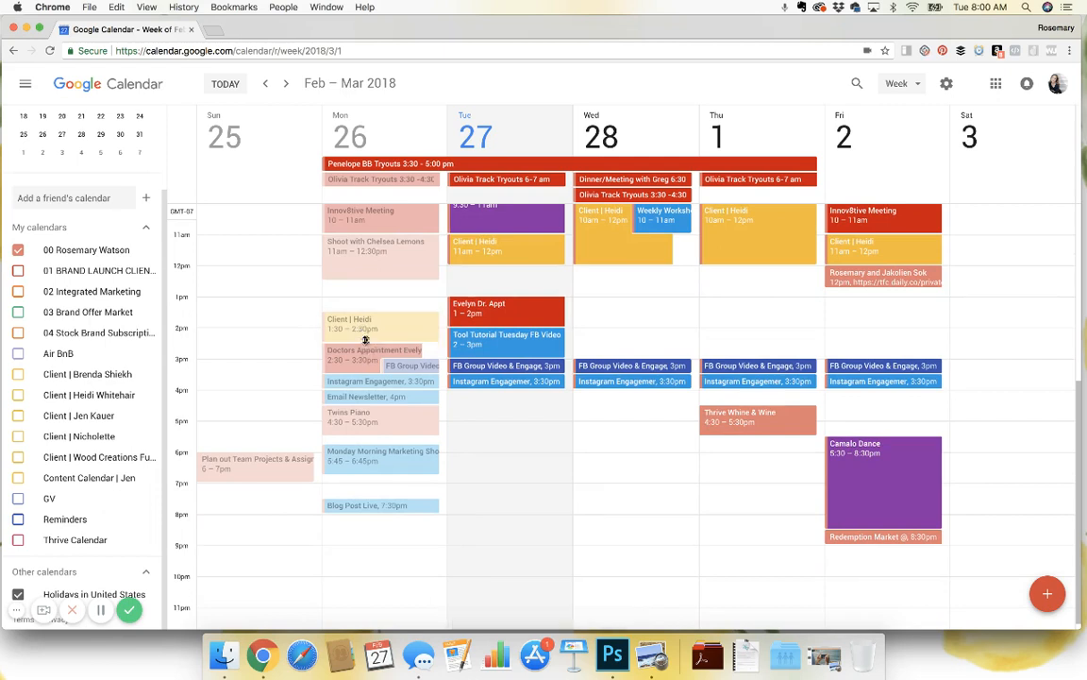
- Delete only the Monday, February 26 occurrence of the recurring FB Group Video & Engagement event
left_click(415, 367)
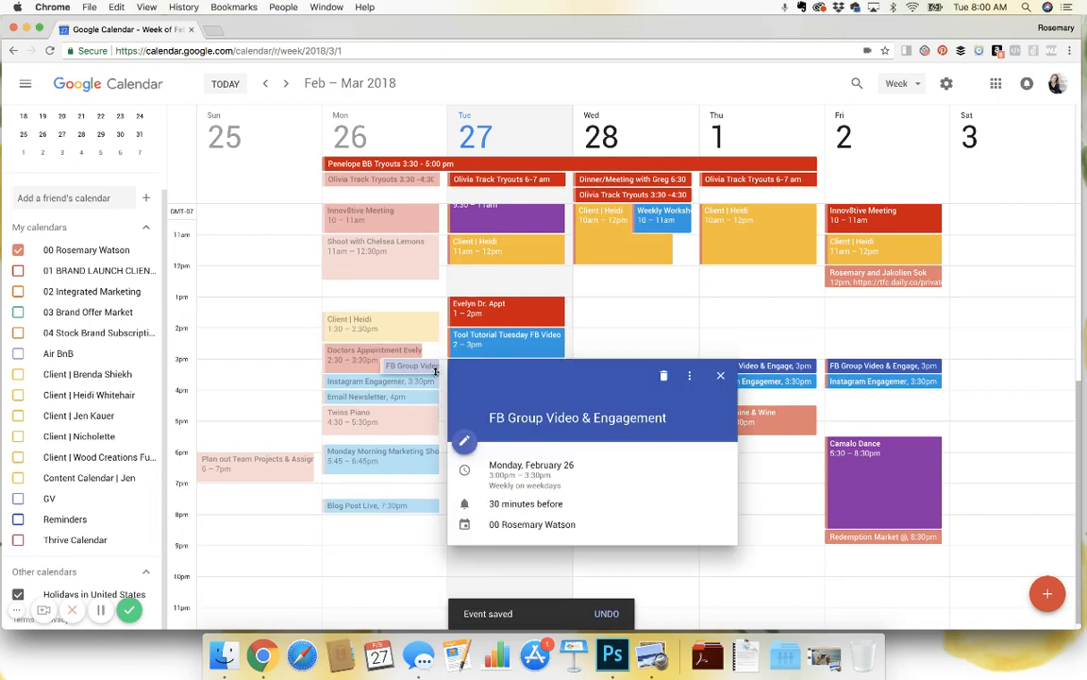
left_click(664, 376)
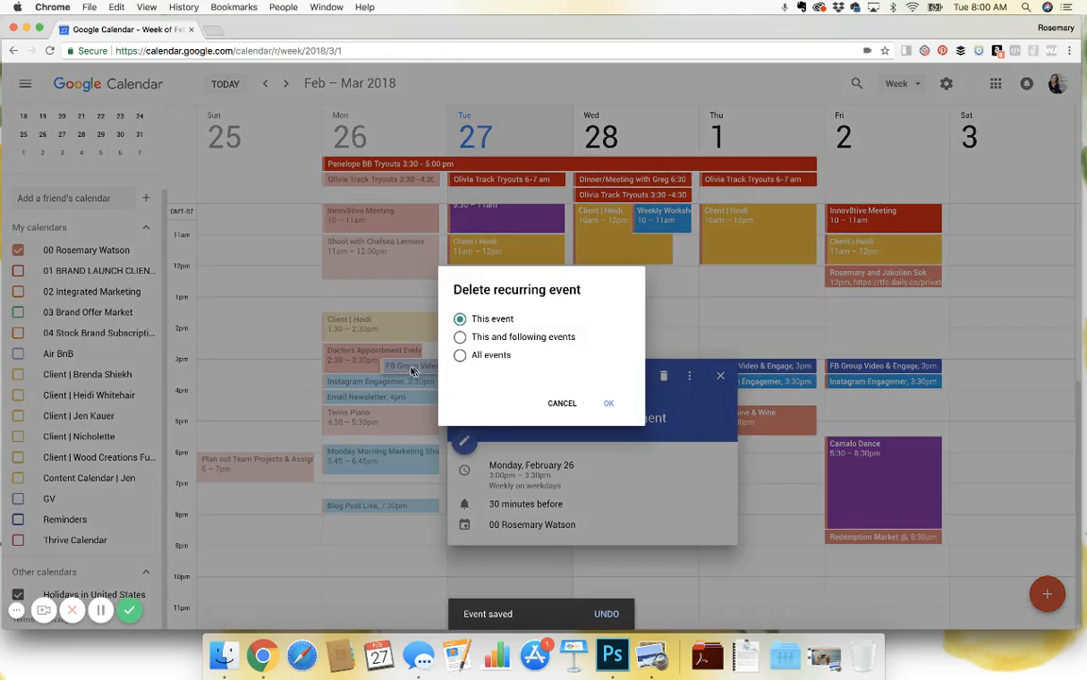
left_click(609, 403)
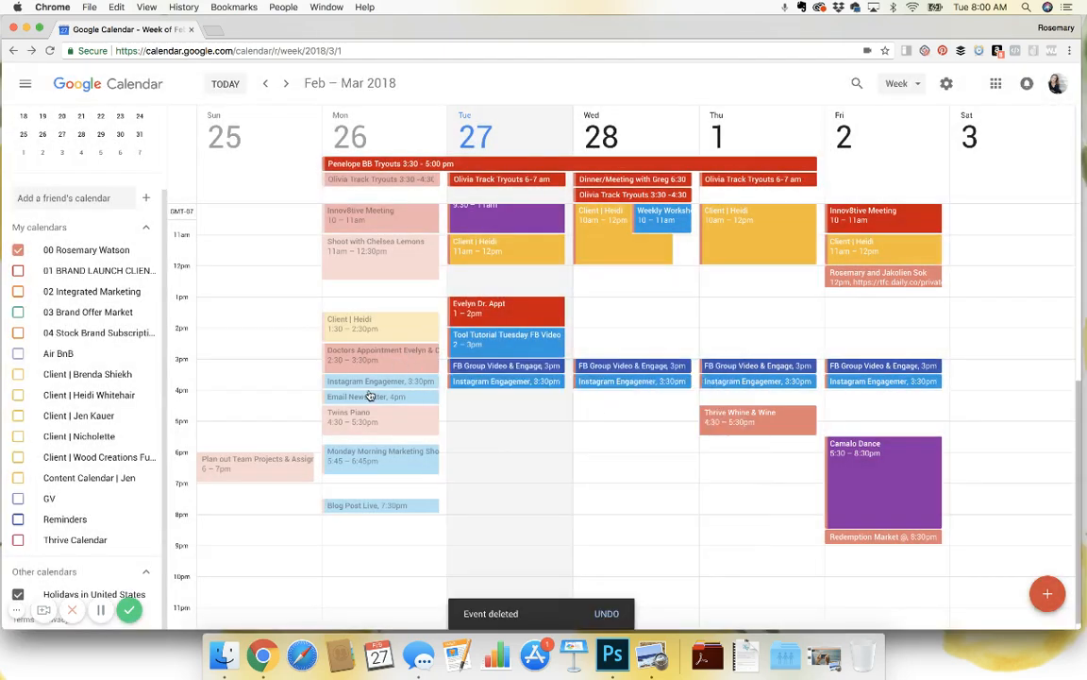
- Move the Email Newsletter event from Monday, February 26 to Tuesday, February 27 at 4pm
left_click(370, 397)
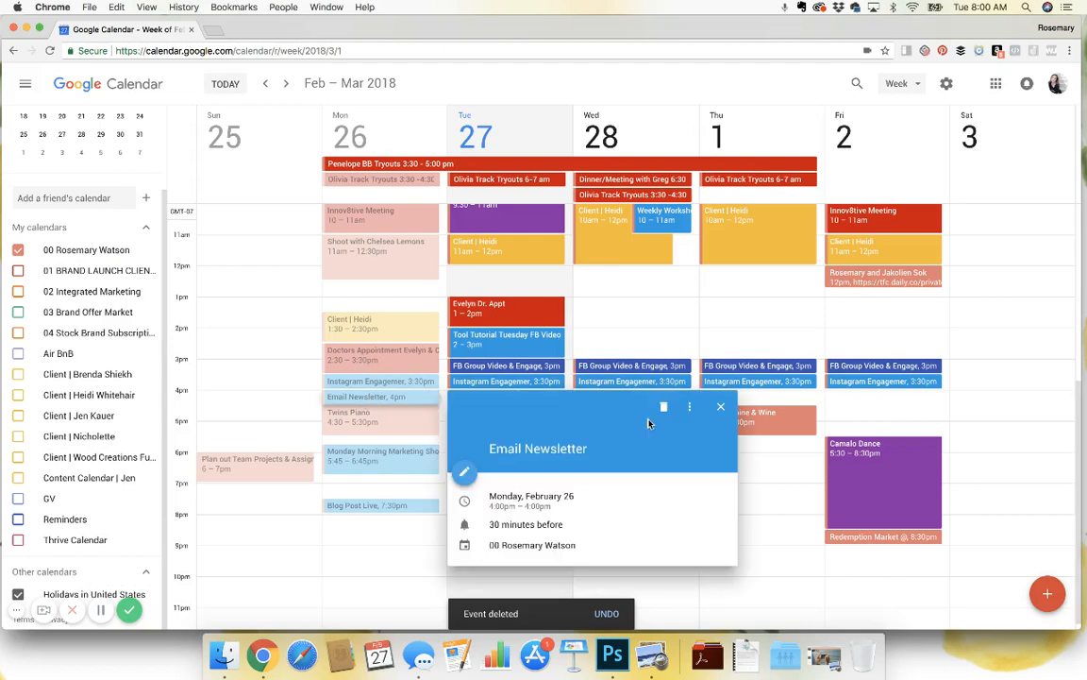
left_click(721, 409)
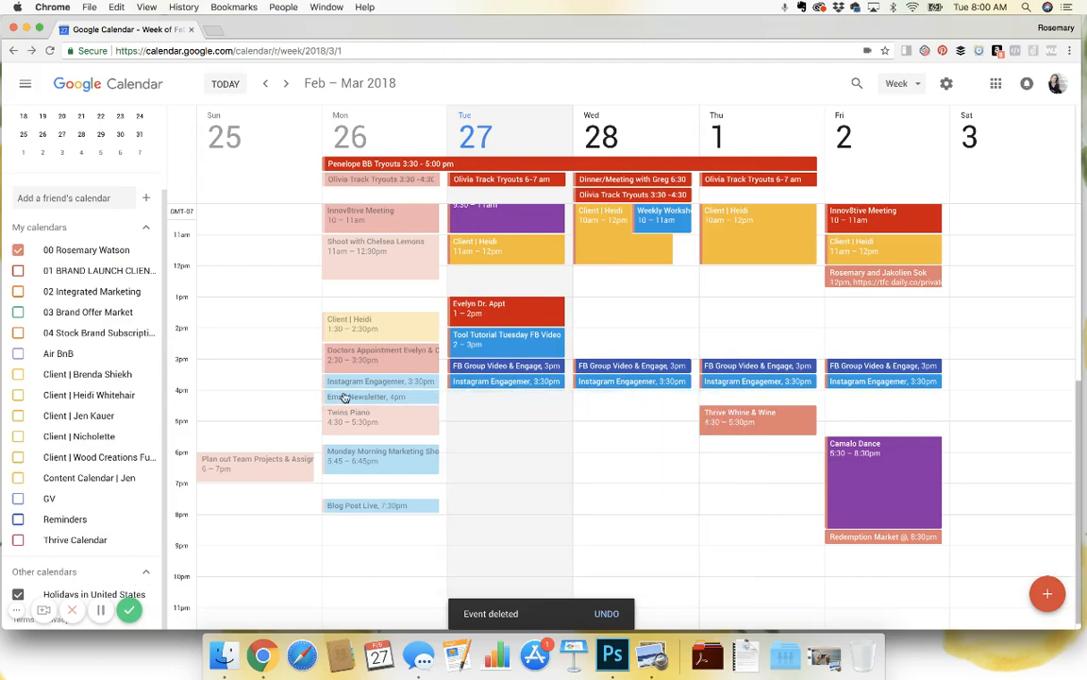
left_click_drag(343, 398, 491, 397)
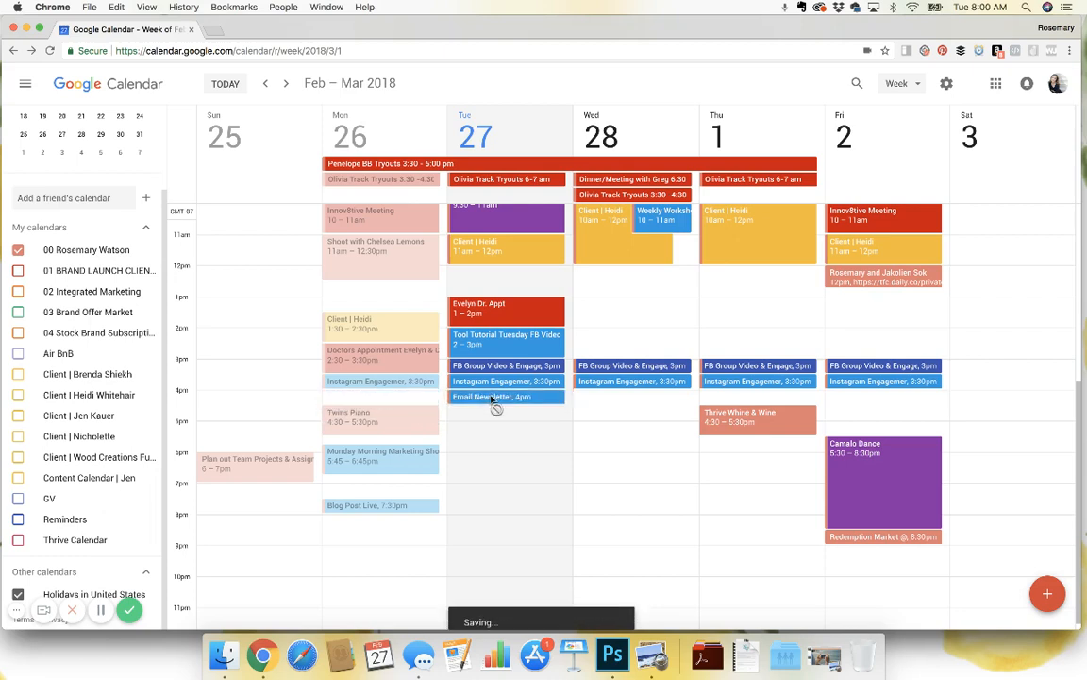
- Delete the Monday Morning Marketing Show FBL event on Monday, February 26
left_click(390, 458)
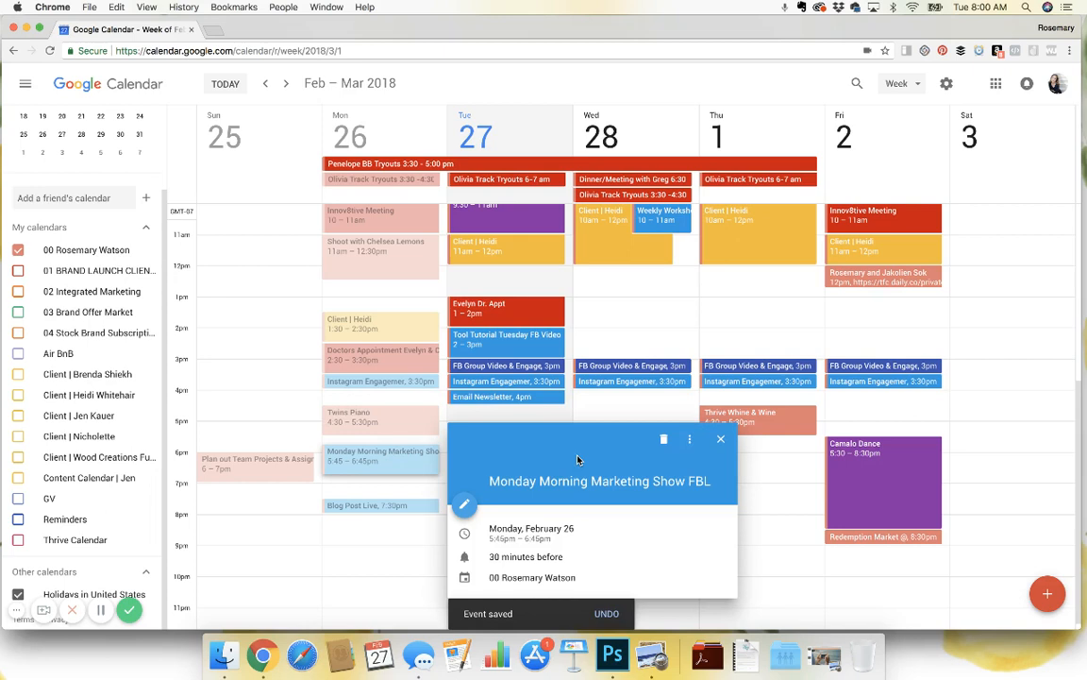
left_click(662, 442)
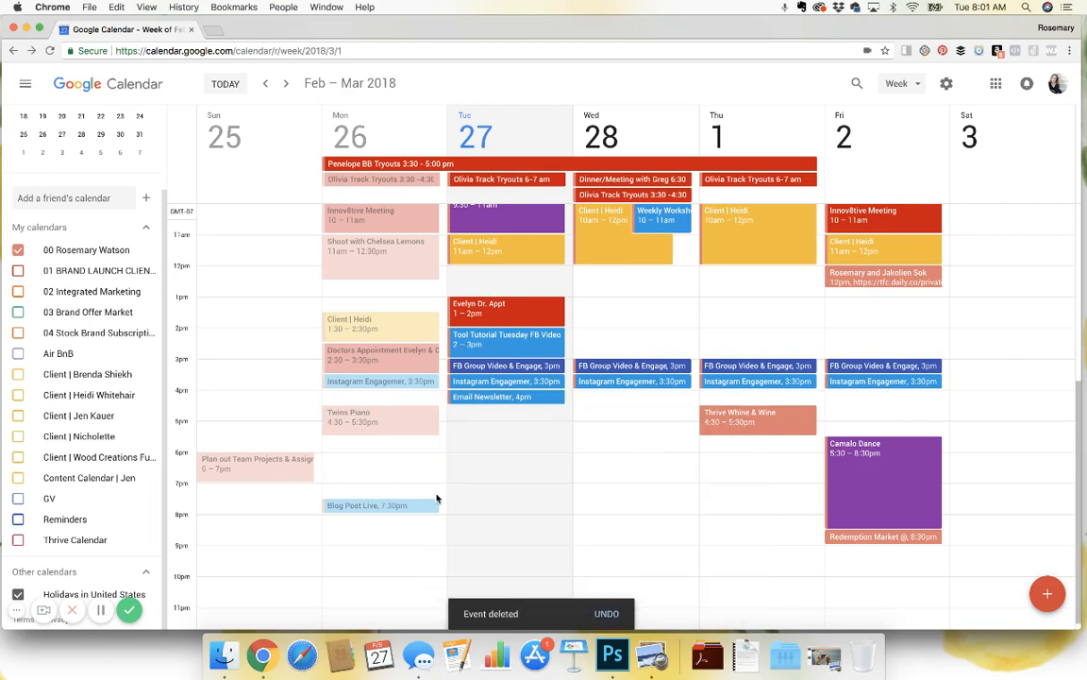
- Move the Blog Post Live event from Monday, February 26 to Tuesday, February 27 at 4:30pm
left_click(359, 507)
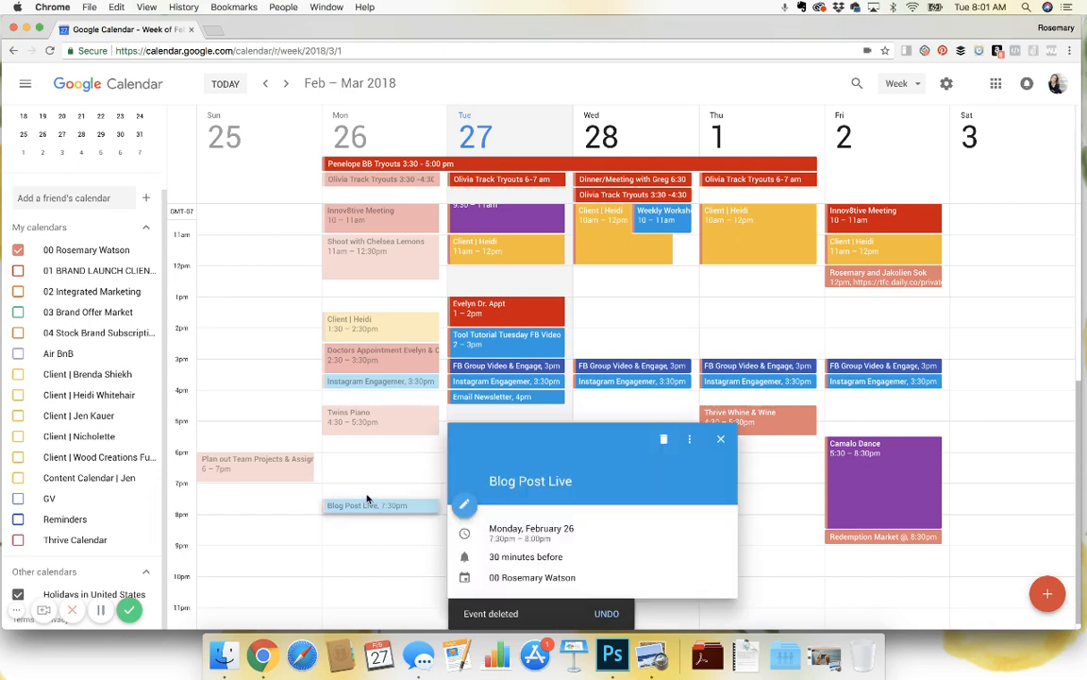
left_click(369, 503)
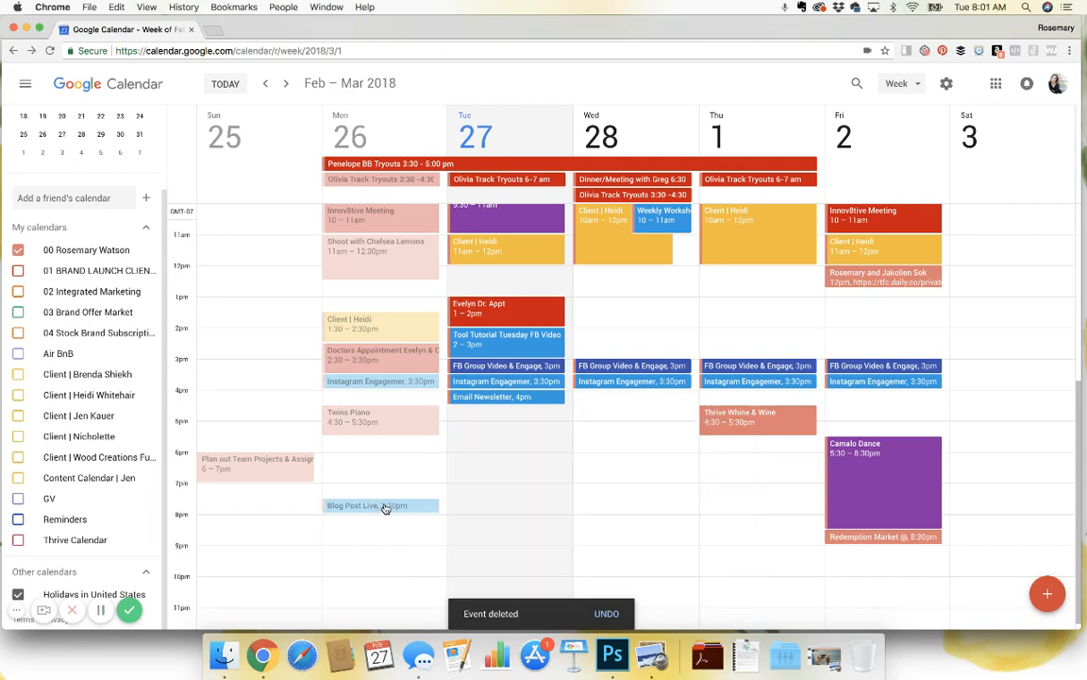
left_click_drag(385, 508, 508, 418)
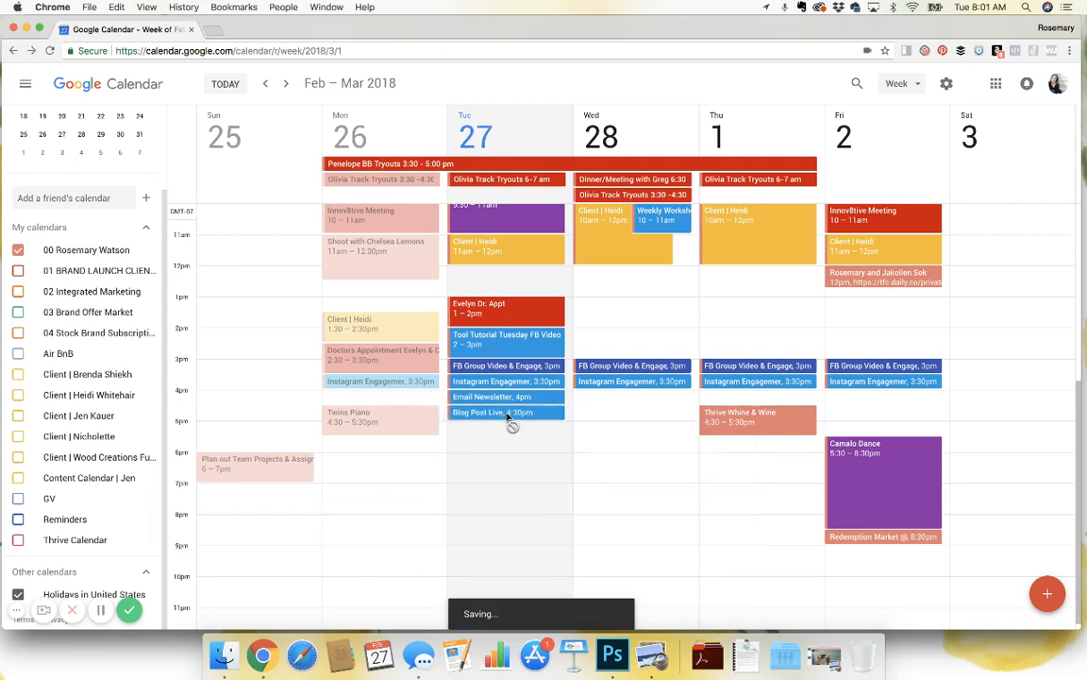
- Delete only the Monday, February 26 occurrence of the recurring Twins Piano event
left_click(423, 425)
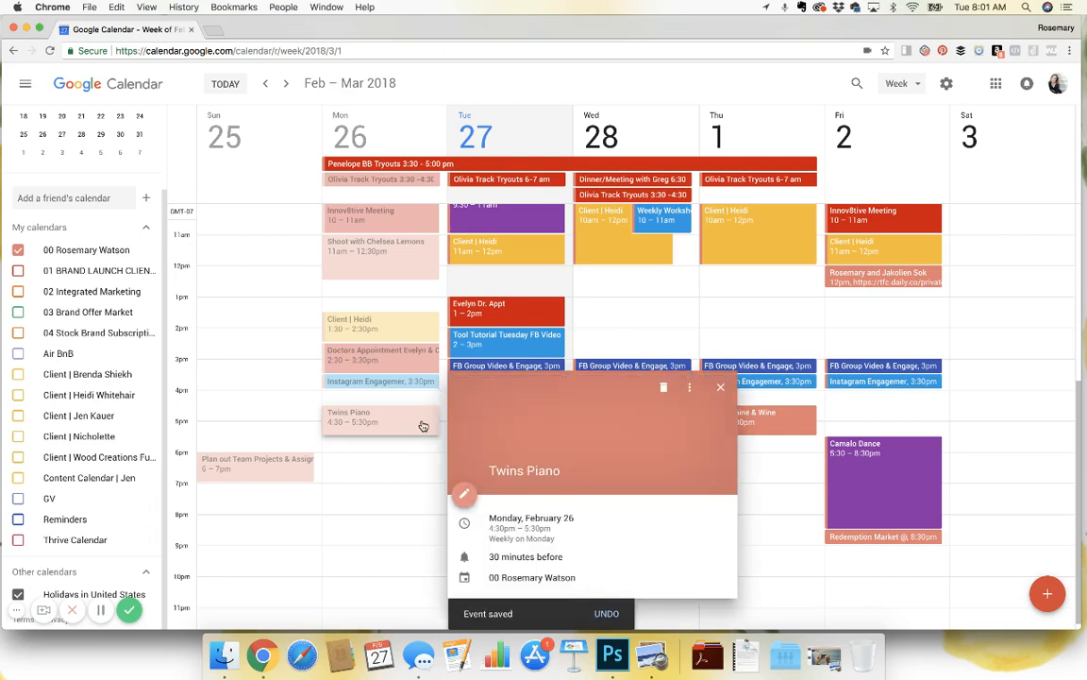
left_click(664, 388)
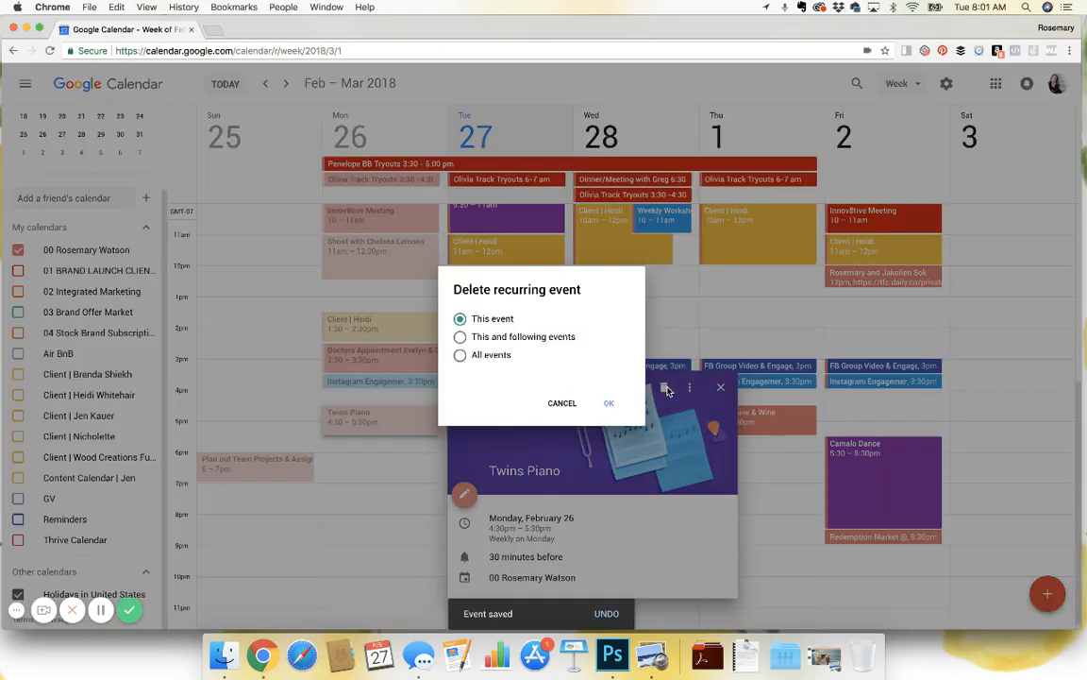
left_click(609, 403)
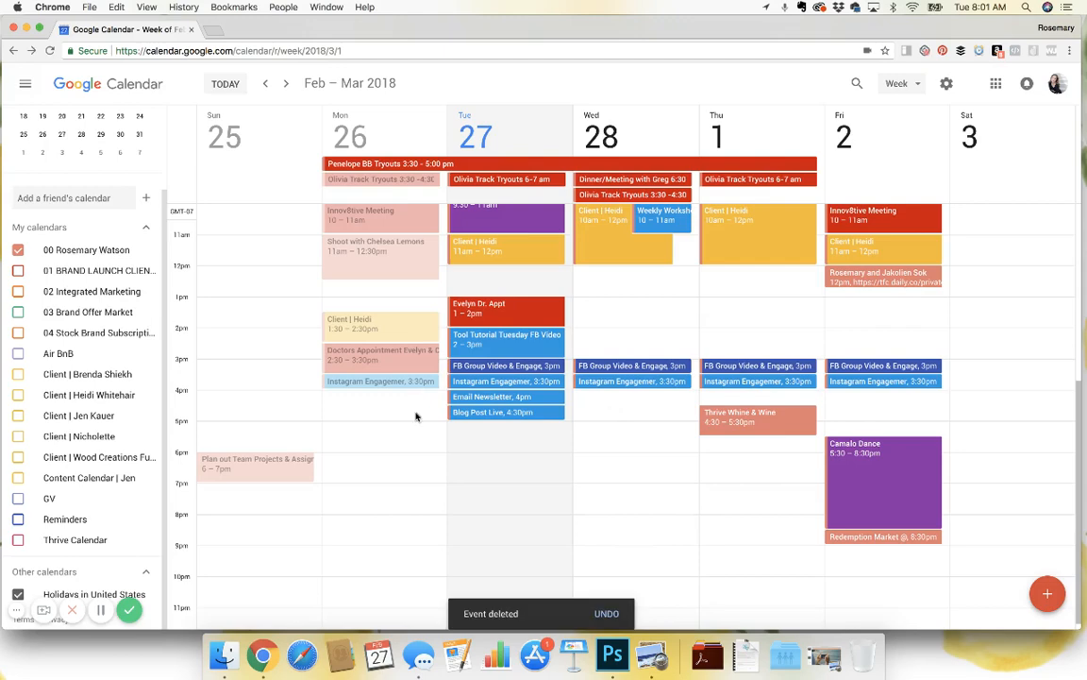
- Add a yellow 7–8pm event on Monday, February 26, titled "Client |" followed by the client's first name
scroll(418, 415, "up", 5)
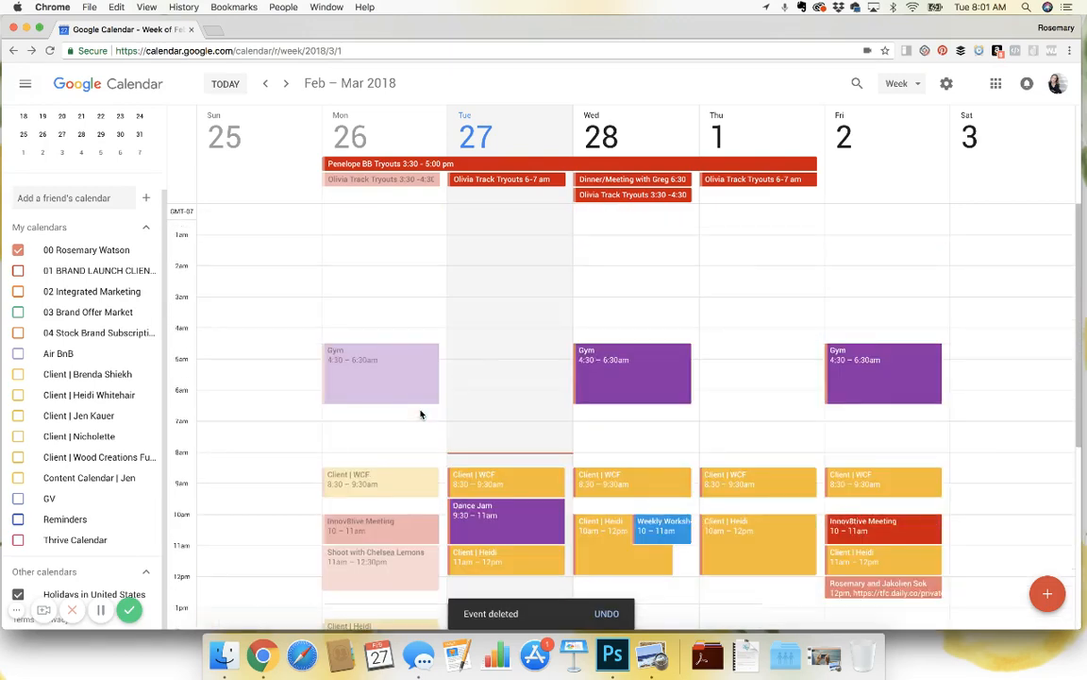
scroll(421, 414, "down", 3)
scroll(421, 413, "down", 4)
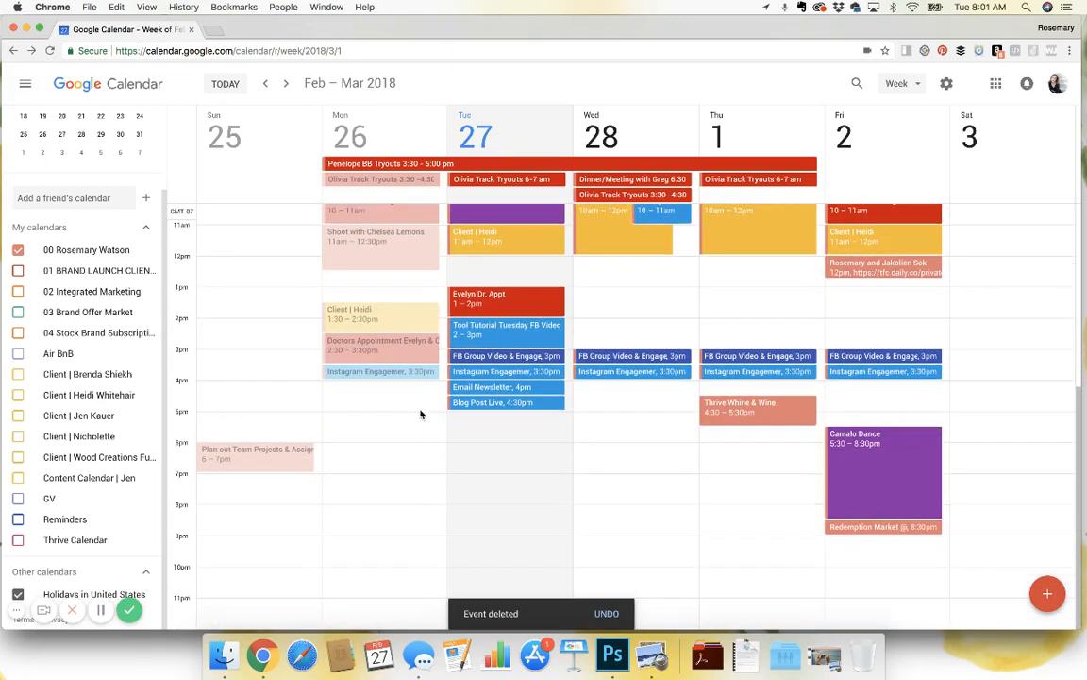
scroll(421, 412, "up", 5)
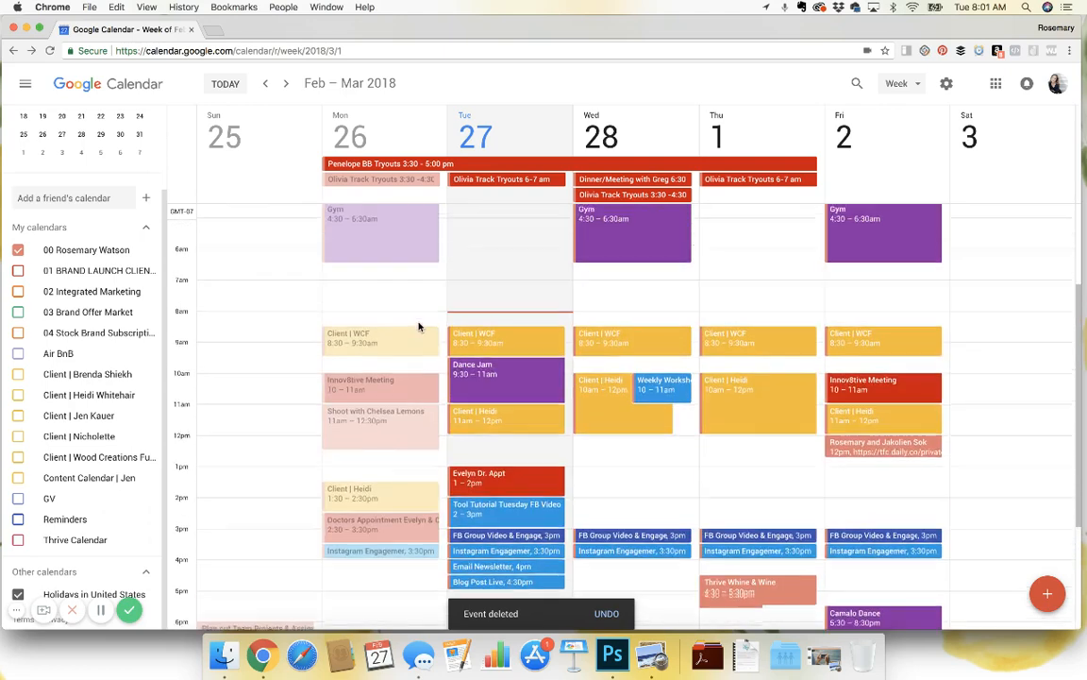
scroll(419, 326, "down", 5)
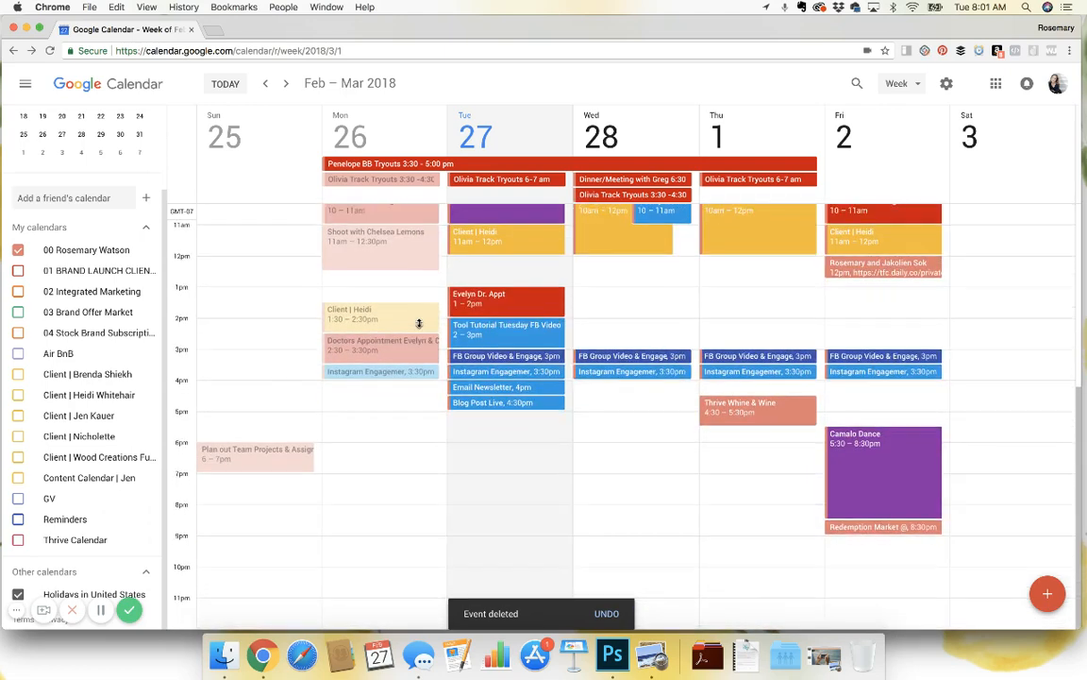
left_click(336, 477)
type("C")
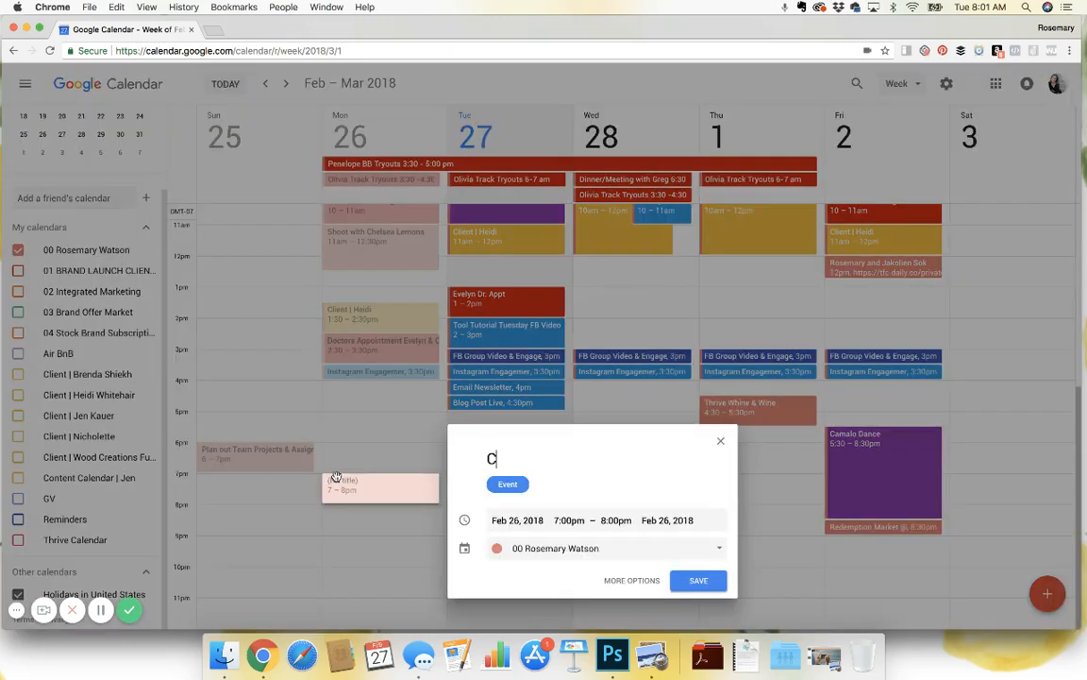
type("lient | Heidi")
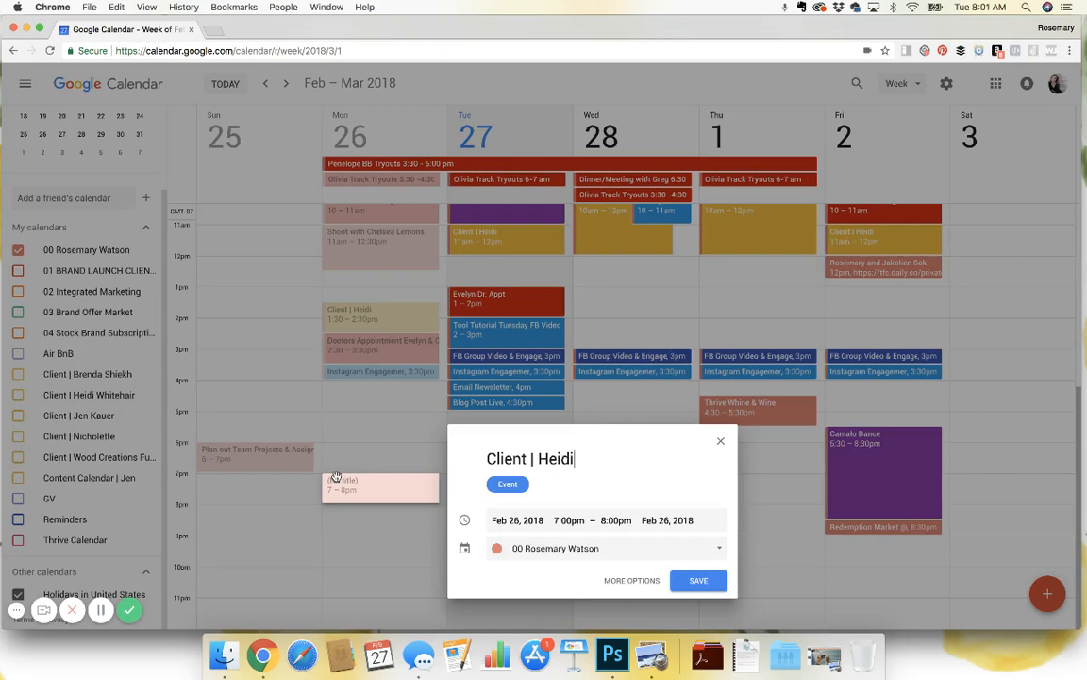
left_click(631, 579)
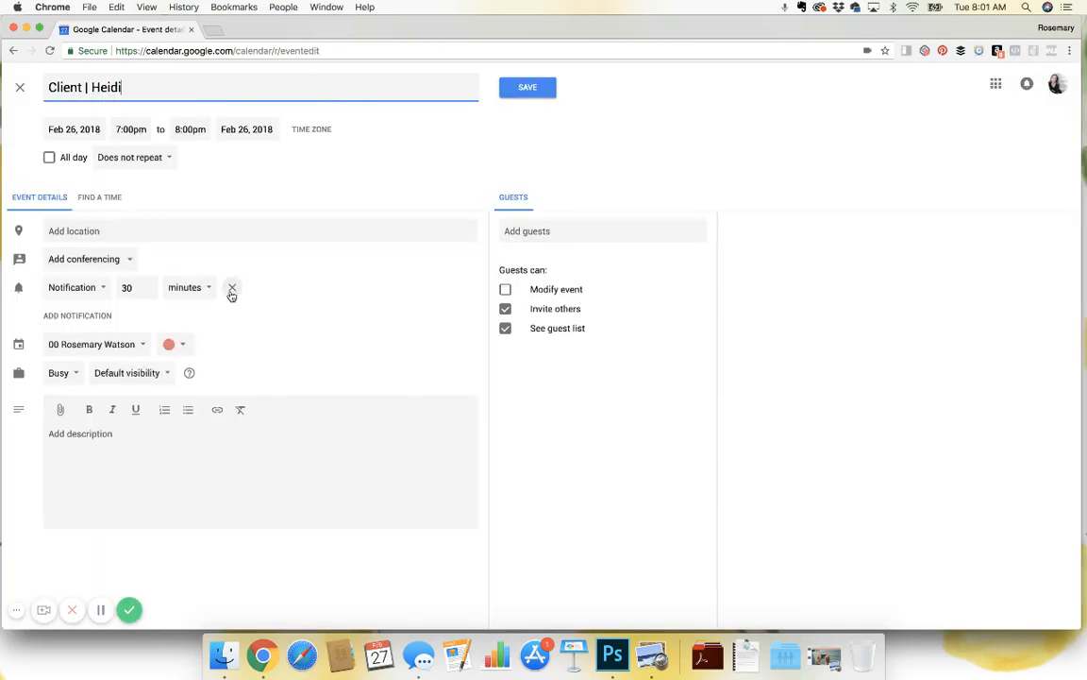
left_click(175, 345)
left_click(188, 366)
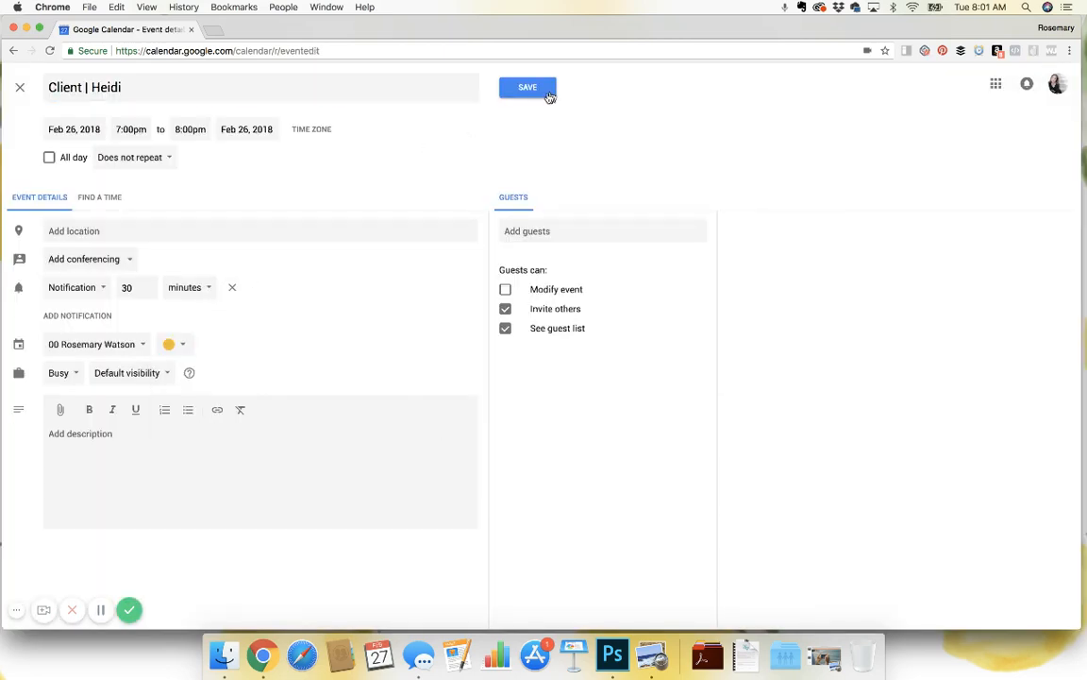
left_click(531, 90)
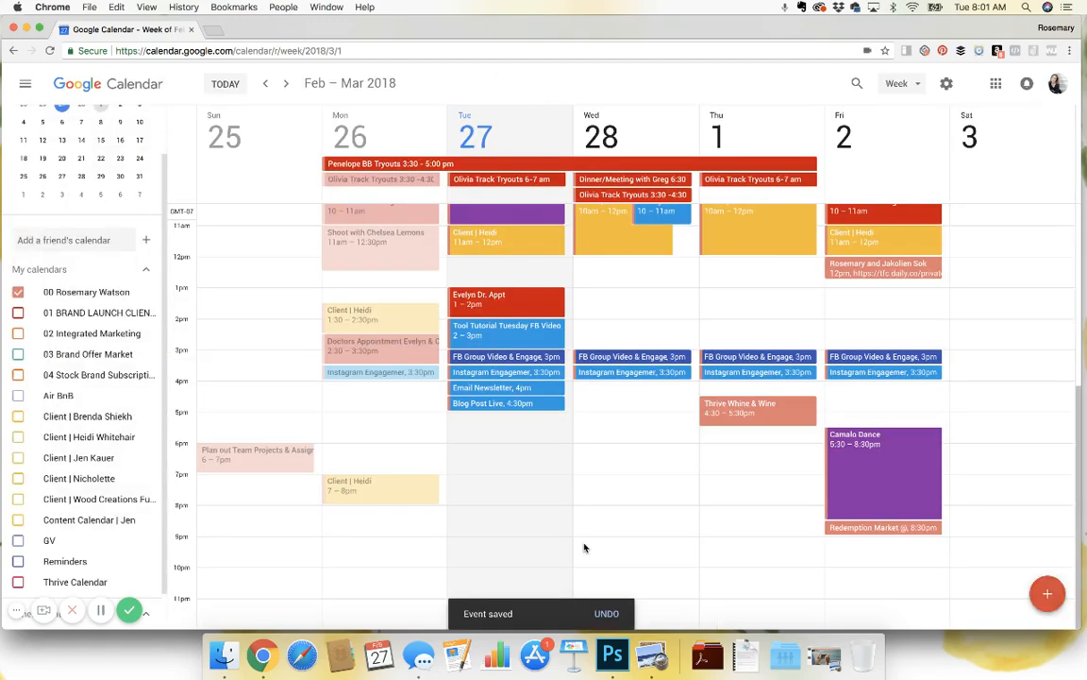
- Add a yellow event titled "Post Processing for Shoot" on Monday, February 26 from 8 to 9pm
left_click(361, 514)
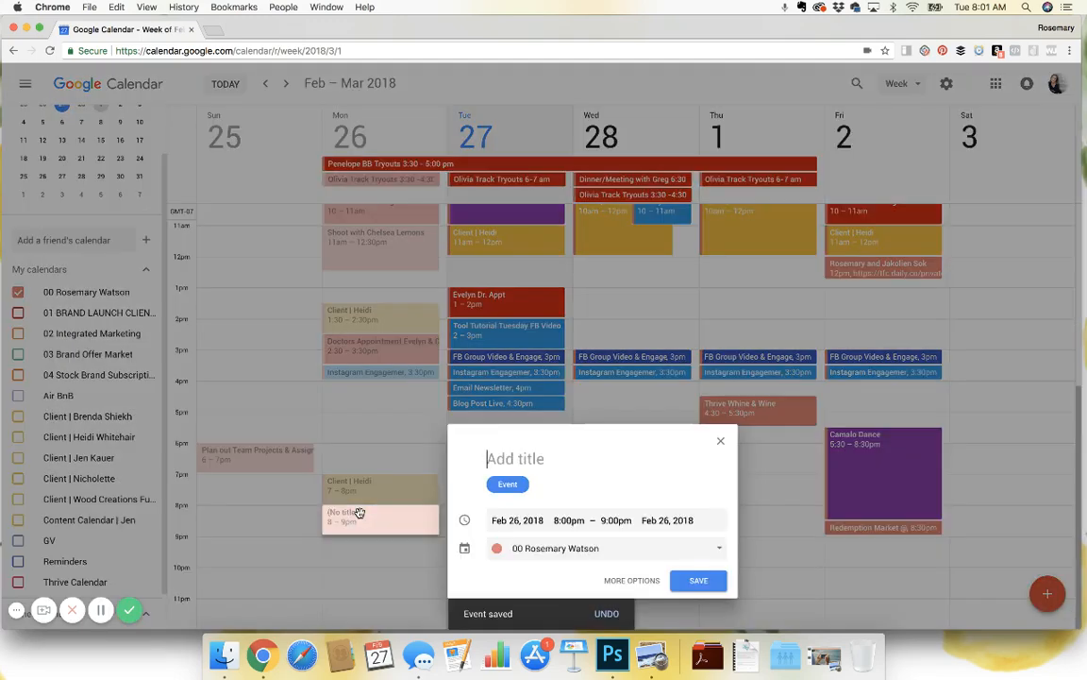
type("Post Processing for Shoo")
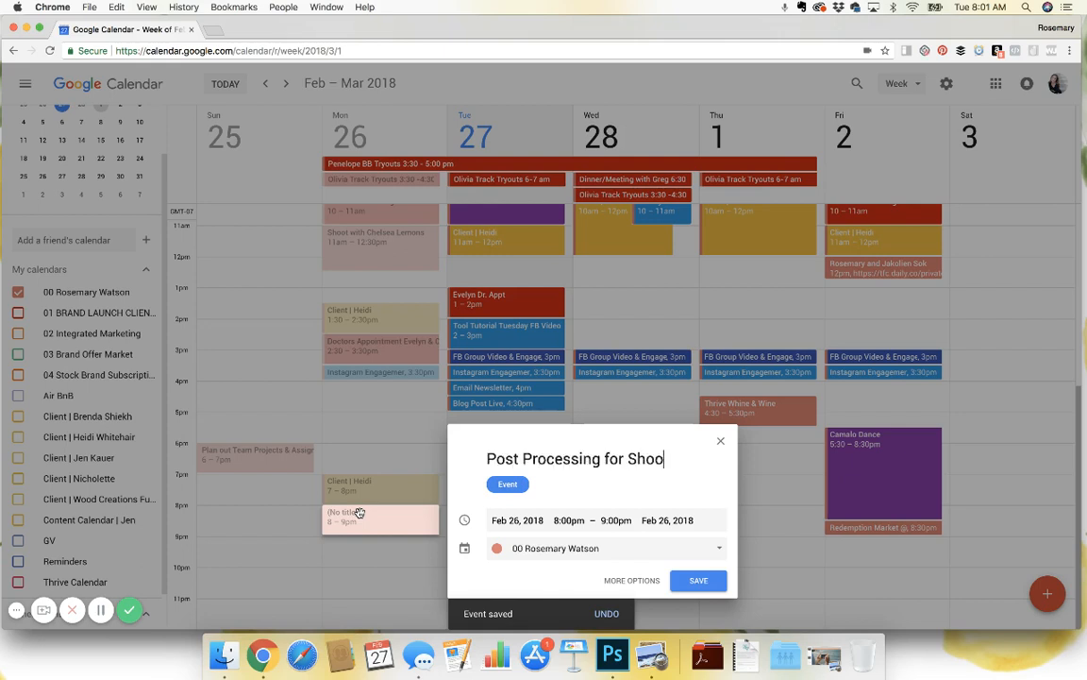
type("t")
left_click(631, 579)
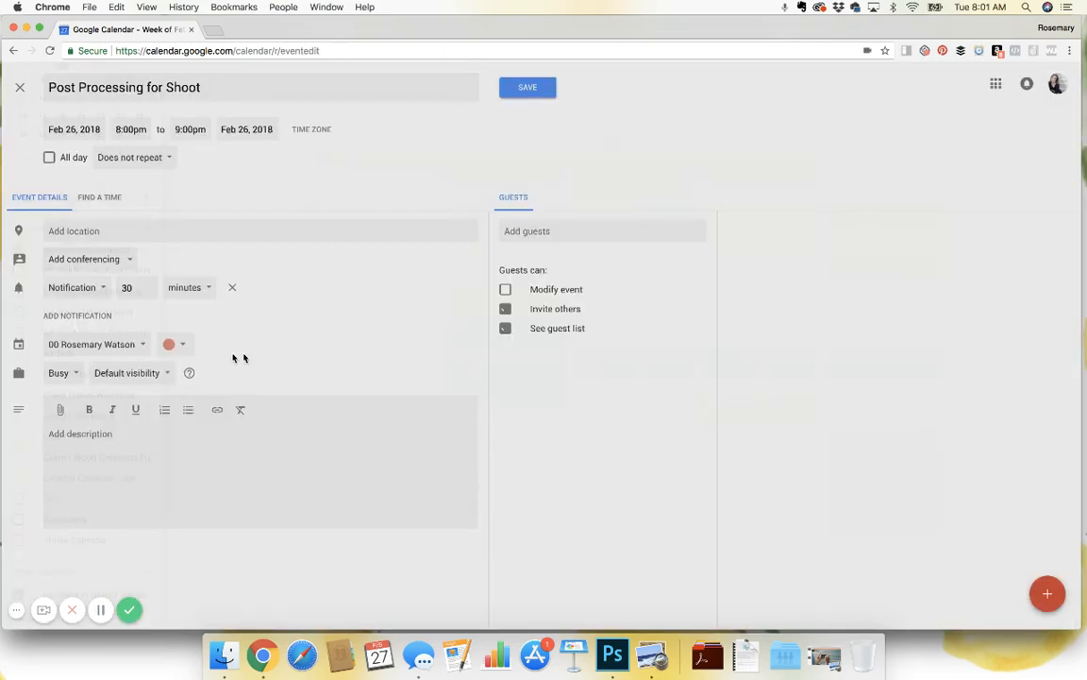
left_click(181, 344)
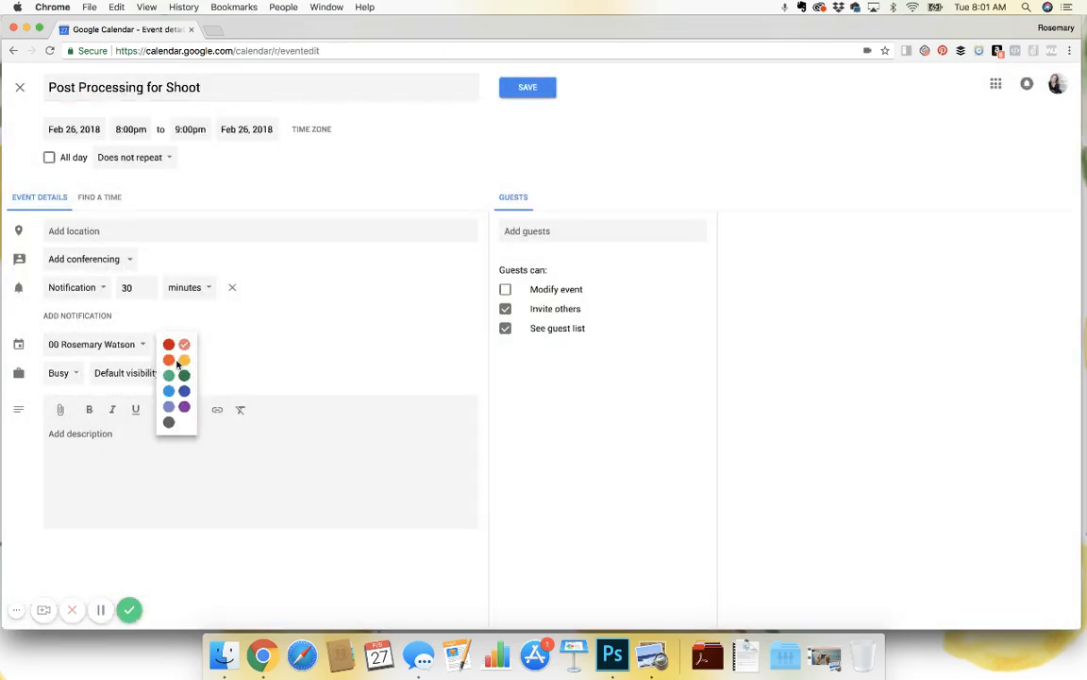
left_click(184, 362)
left_click(524, 88)
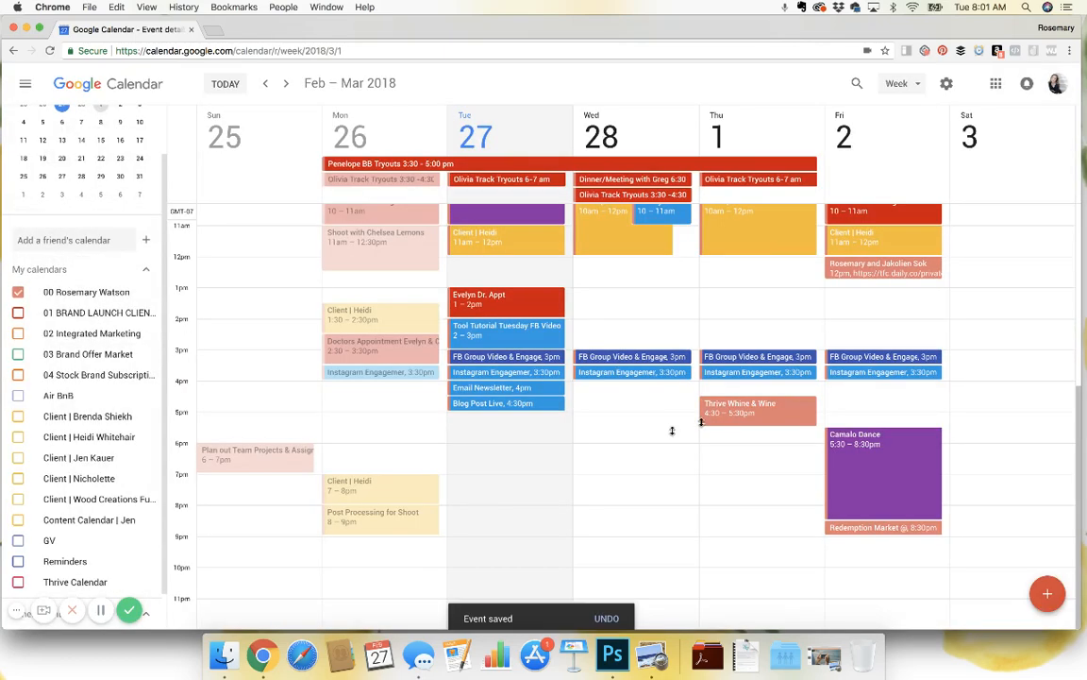
- Add an event titled "RWP Marketing" on Monday, February 26 from 9 to 9:30pm, colored Peacock blue
left_click(340, 542)
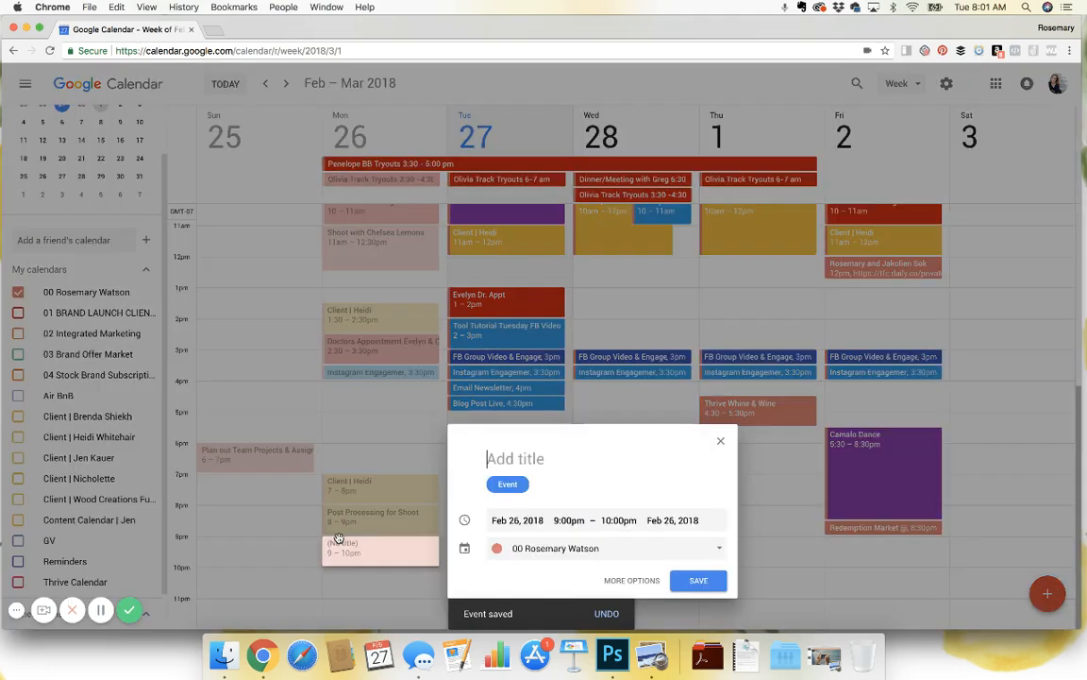
type("RWP Marketing")
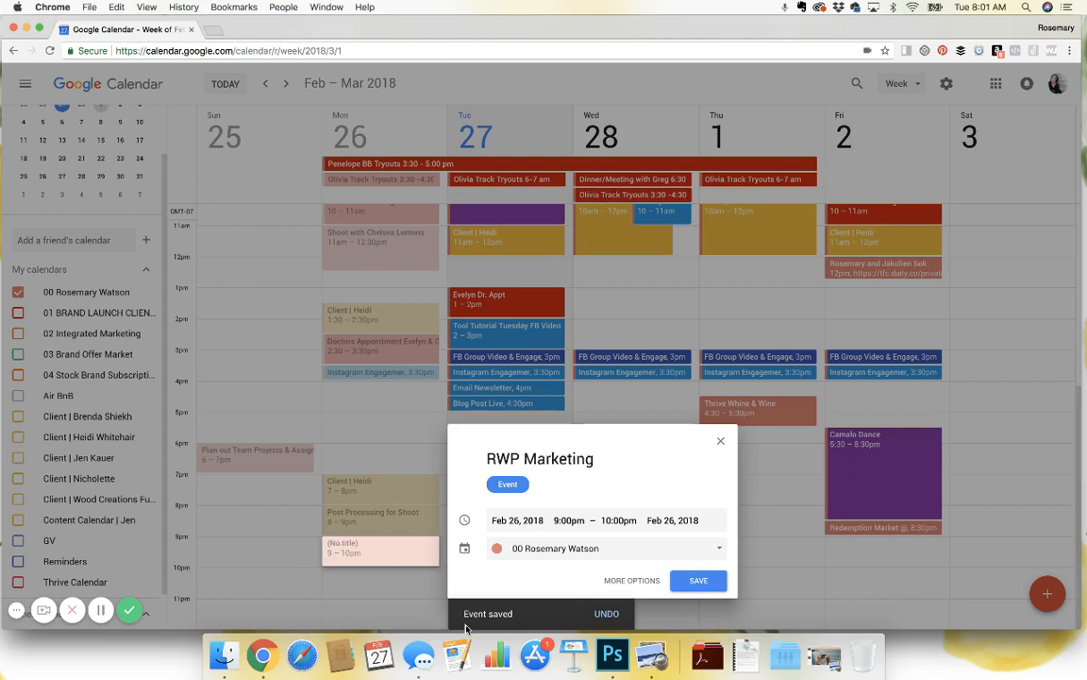
left_click(618, 520)
left_click(641, 412)
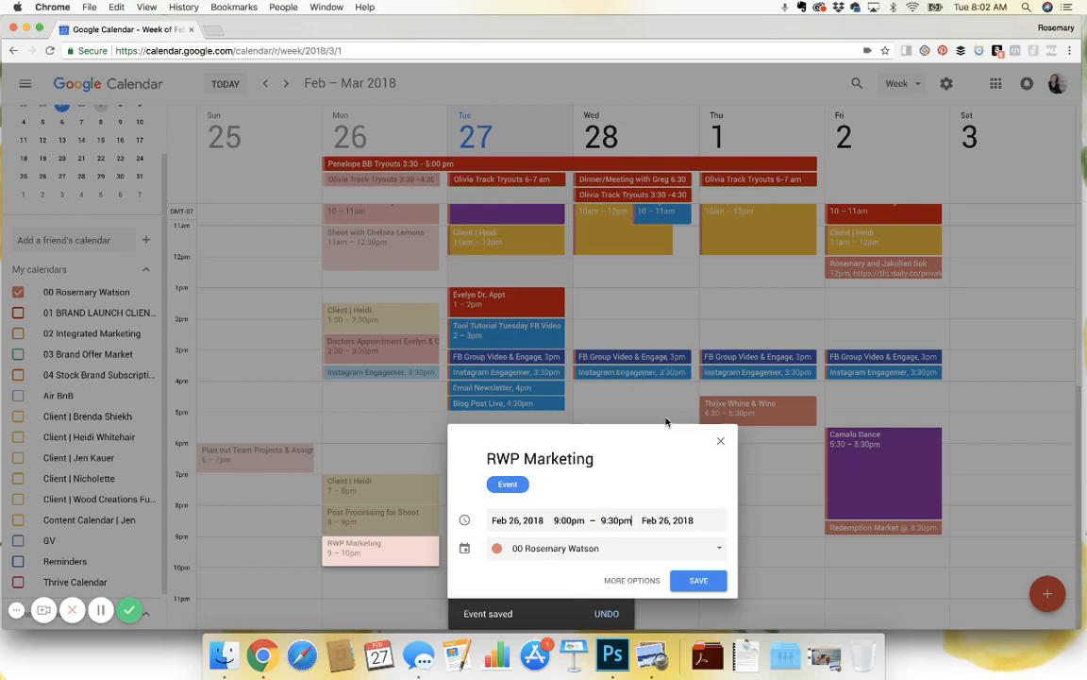
left_click(633, 581)
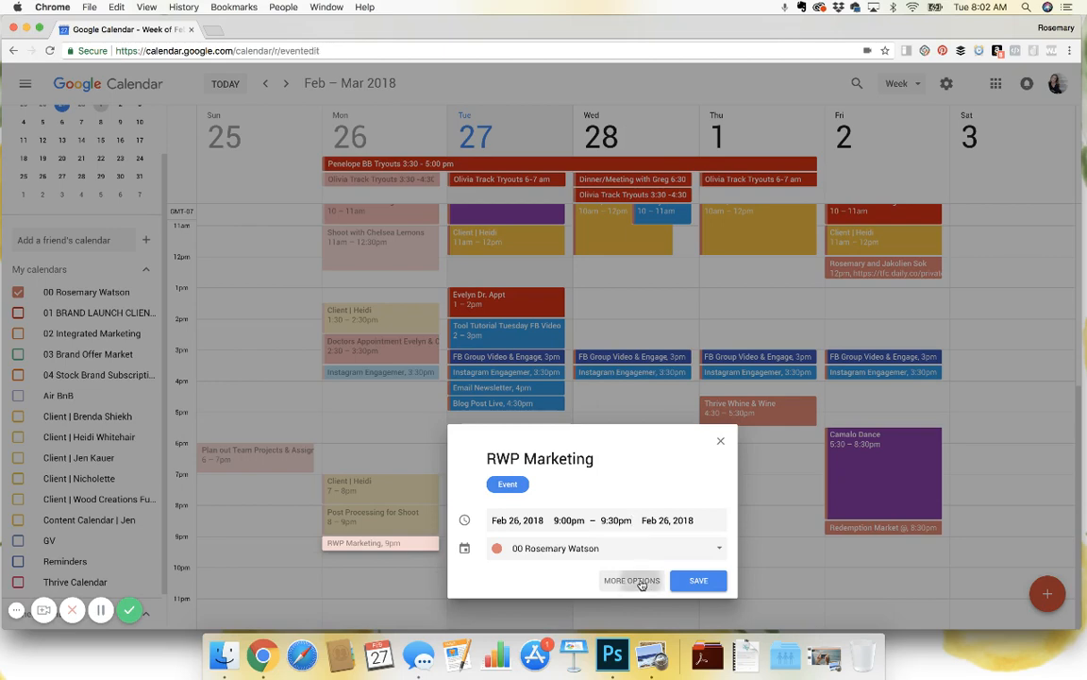
left_click(182, 353)
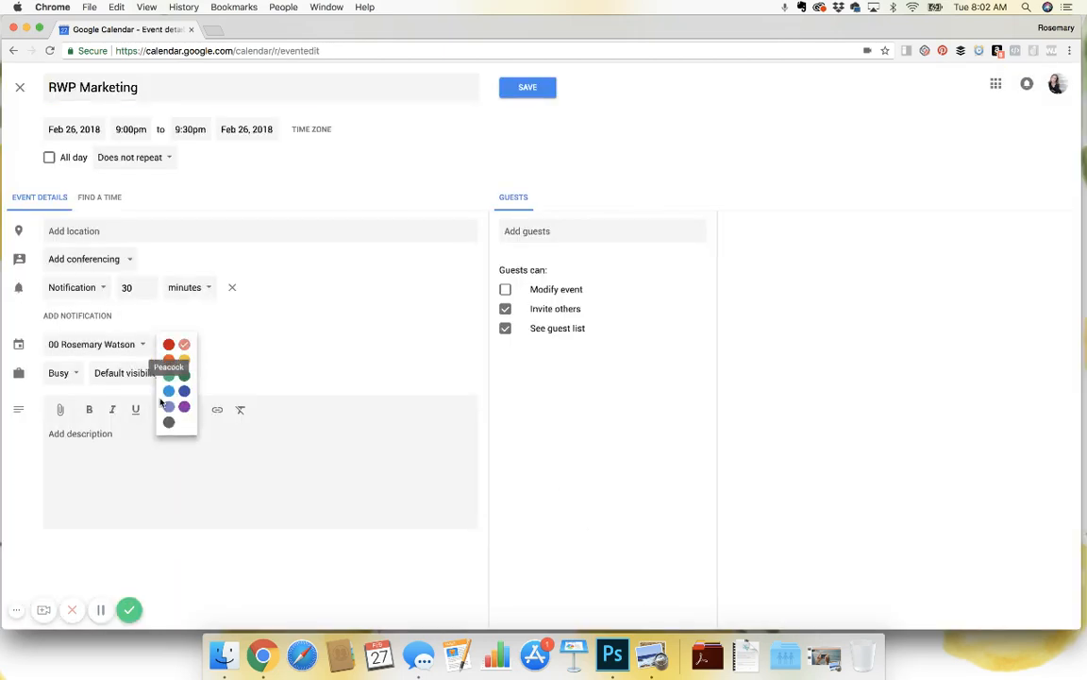
left_click(150, 355)
left_click(538, 92)
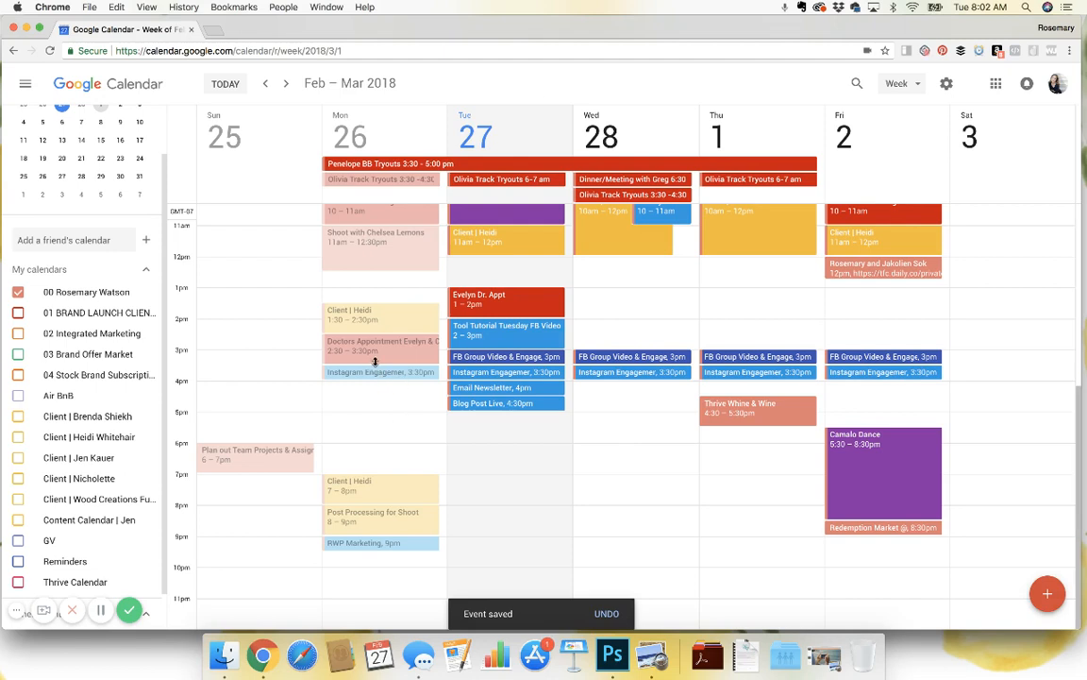
- Extend the doctors appointment on Monday, February 26 so that it ends at 4:30pm
left_click_drag(376, 359, 370, 392)
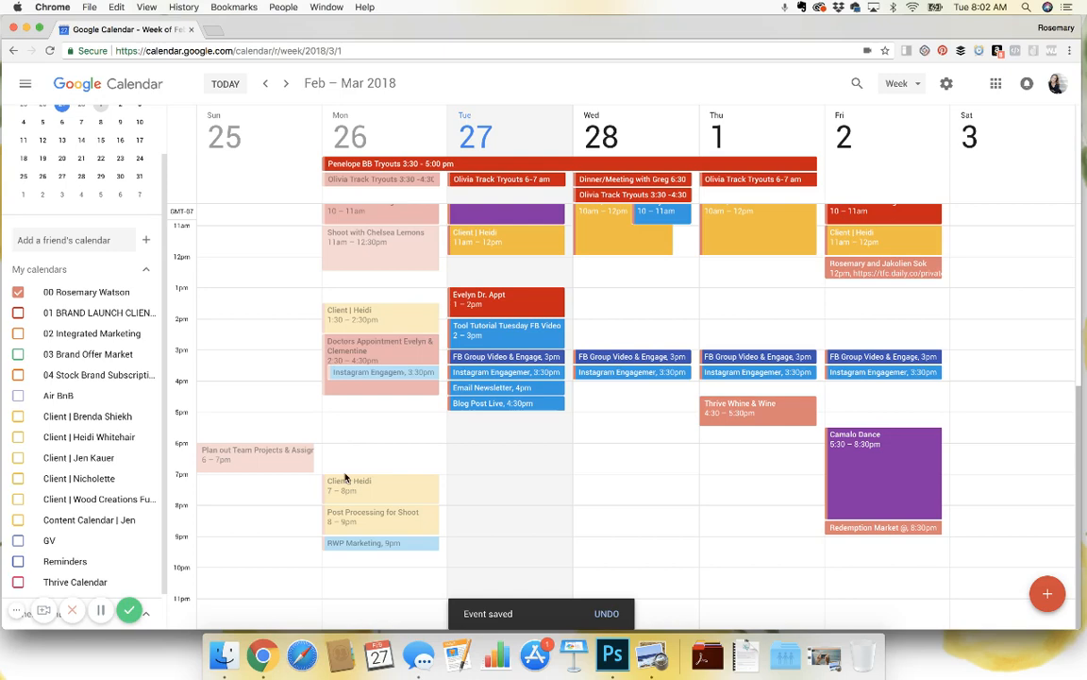
scroll(347, 434, "up", 5)
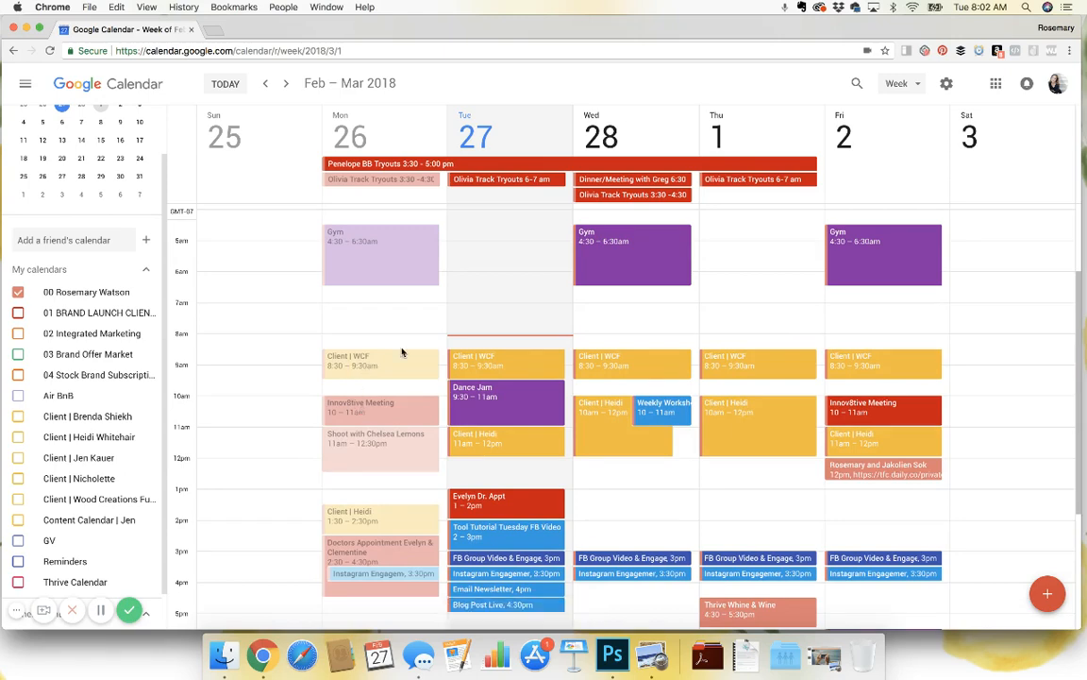
scroll(400, 333, "up", 3)
scroll(400, 333, "down", 4)
scroll(401, 332, "down", 5)
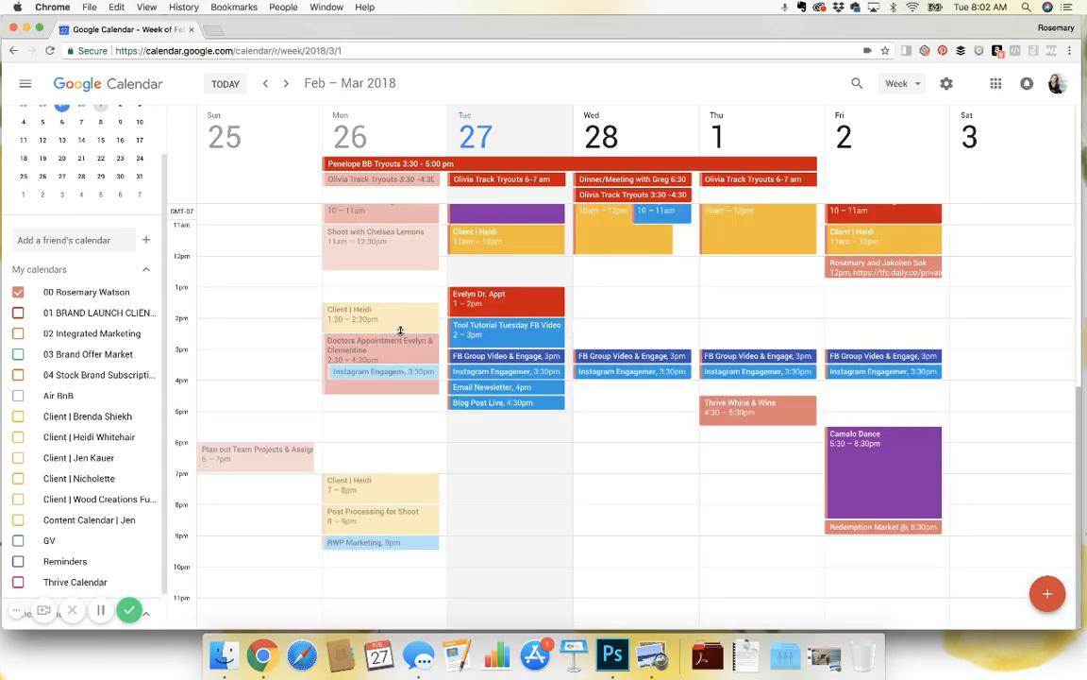
scroll(401, 332, "up", 10)
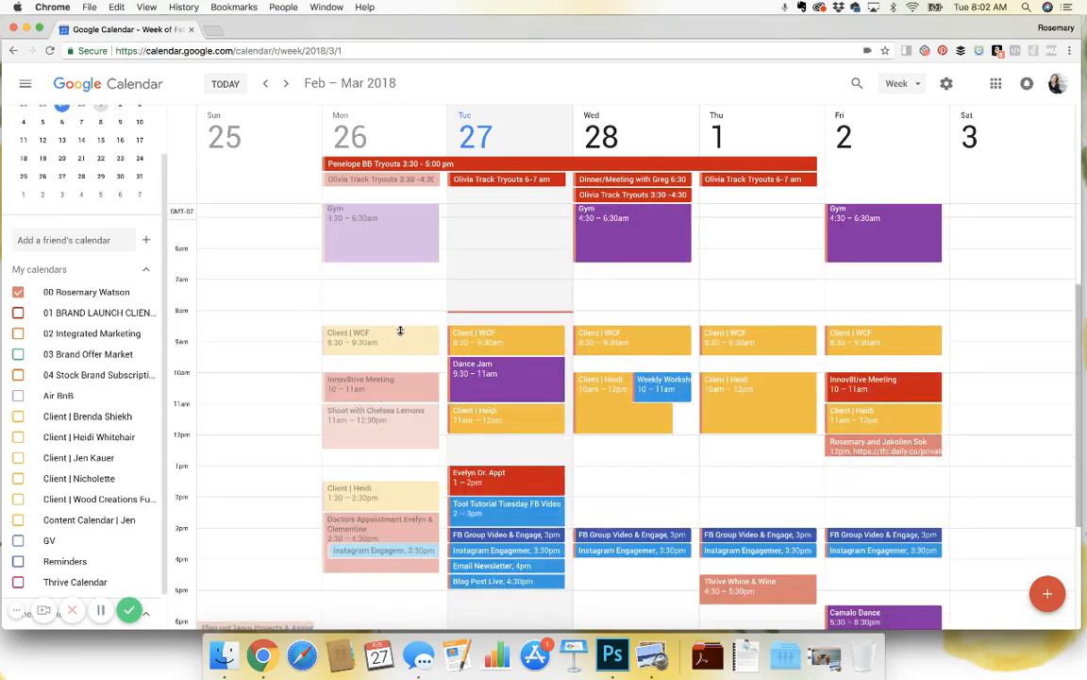
- Review the events of the week of February 25 and switch the calendar to the month view
scroll(401, 333, "down", 9)
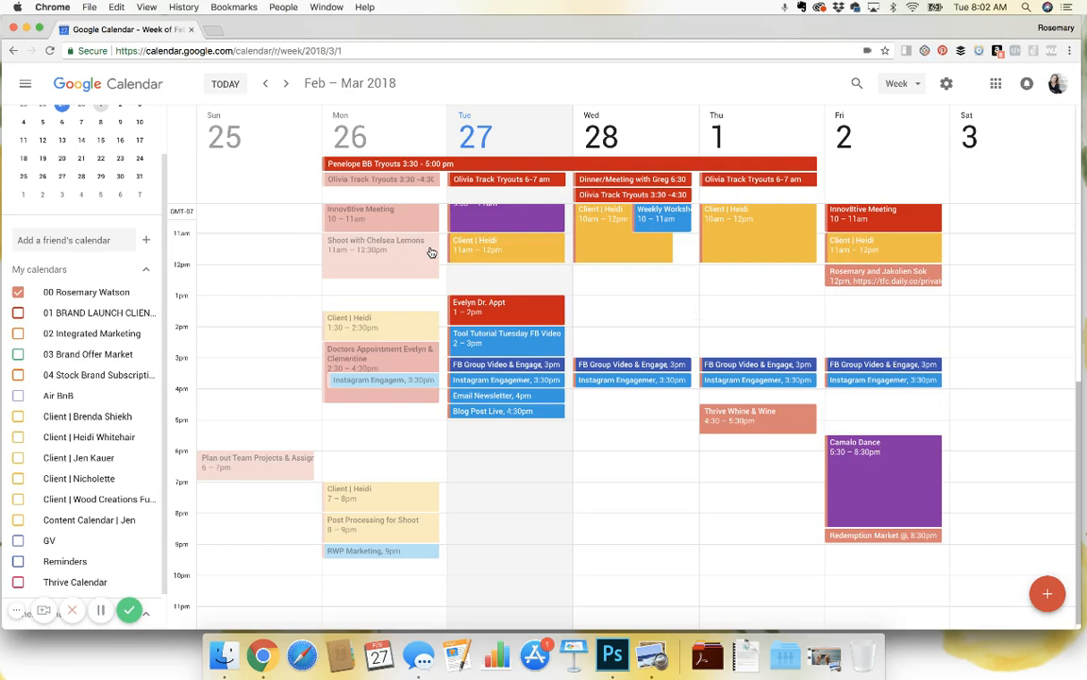
scroll(431, 252, "up", 3)
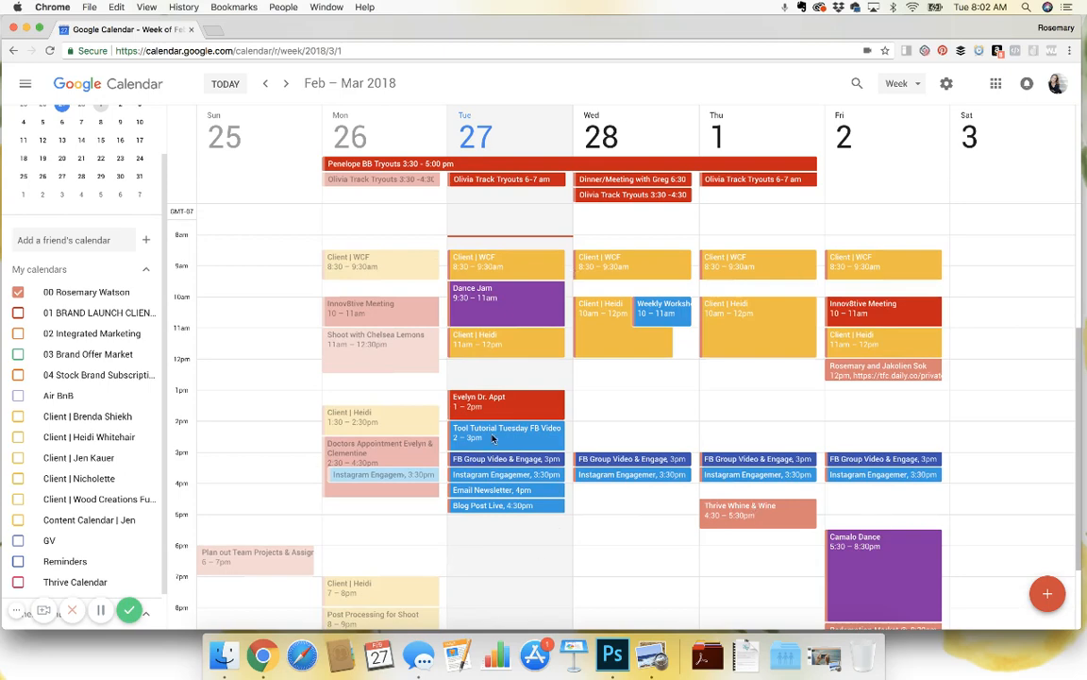
scroll(1028, 517, "down", 3)
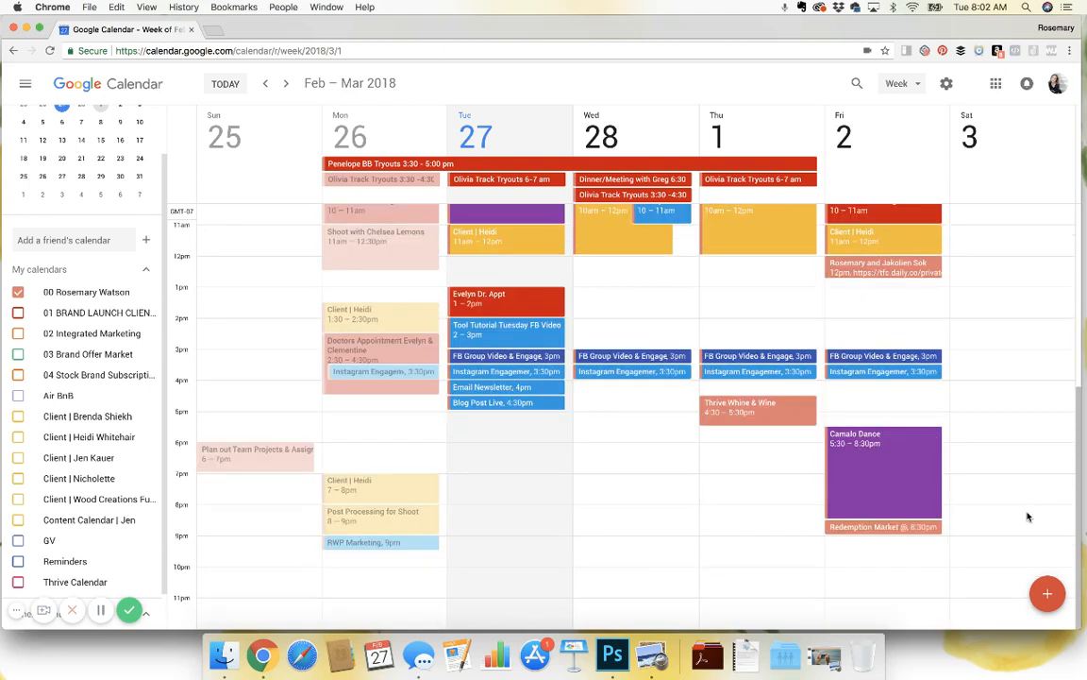
scroll(1028, 516, "up", 9)
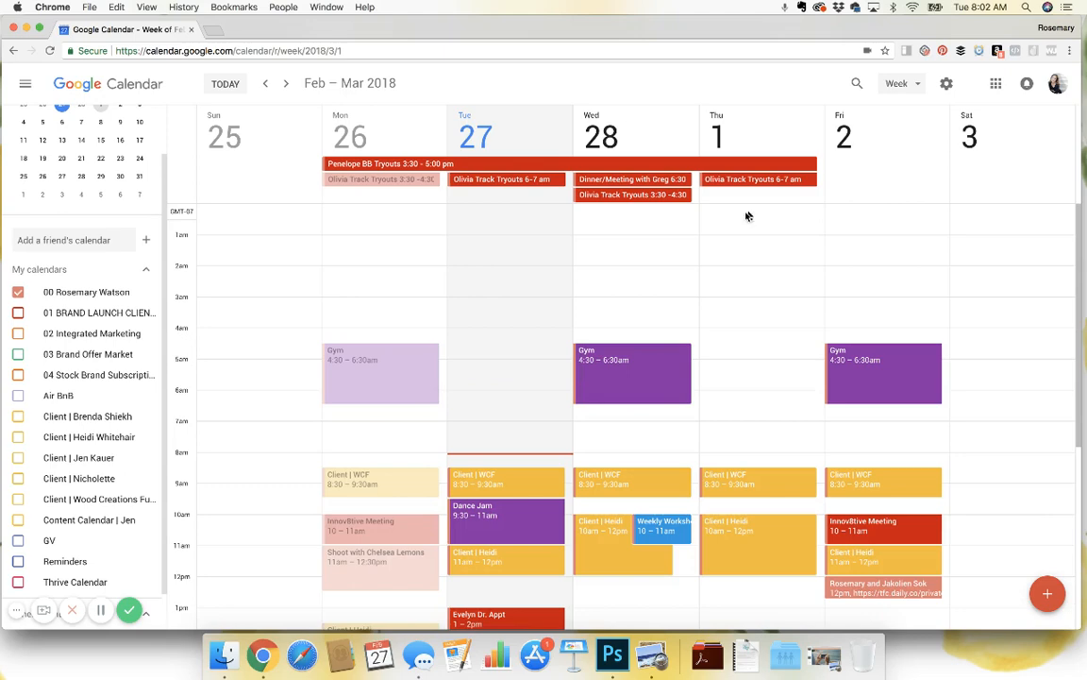
left_click(898, 84)
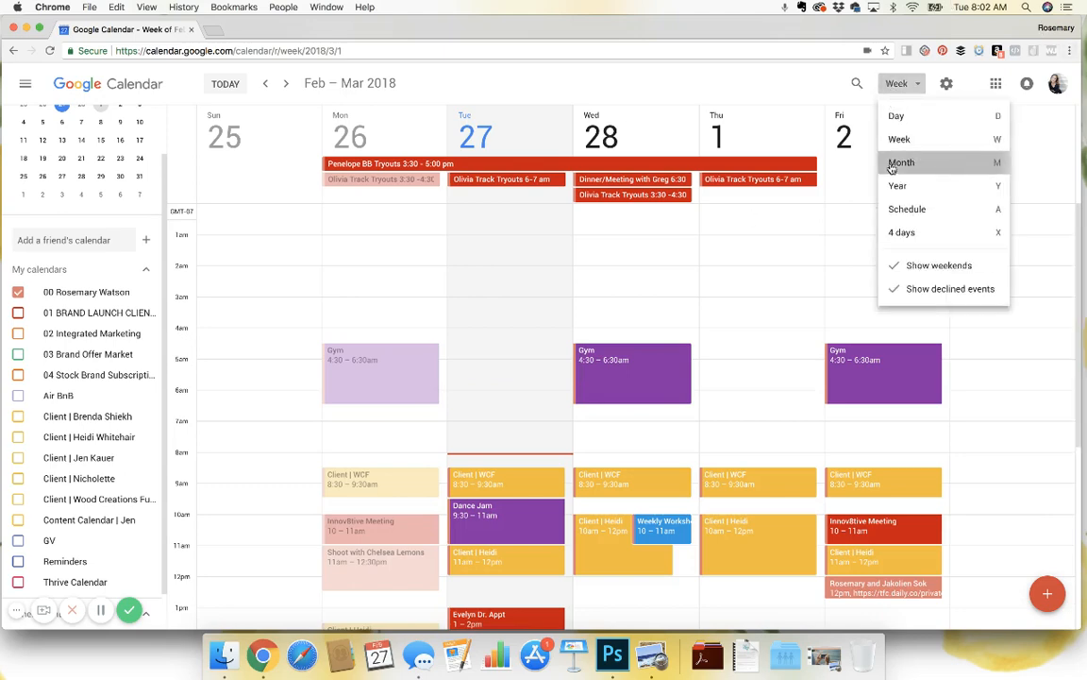
left_click(897, 163)
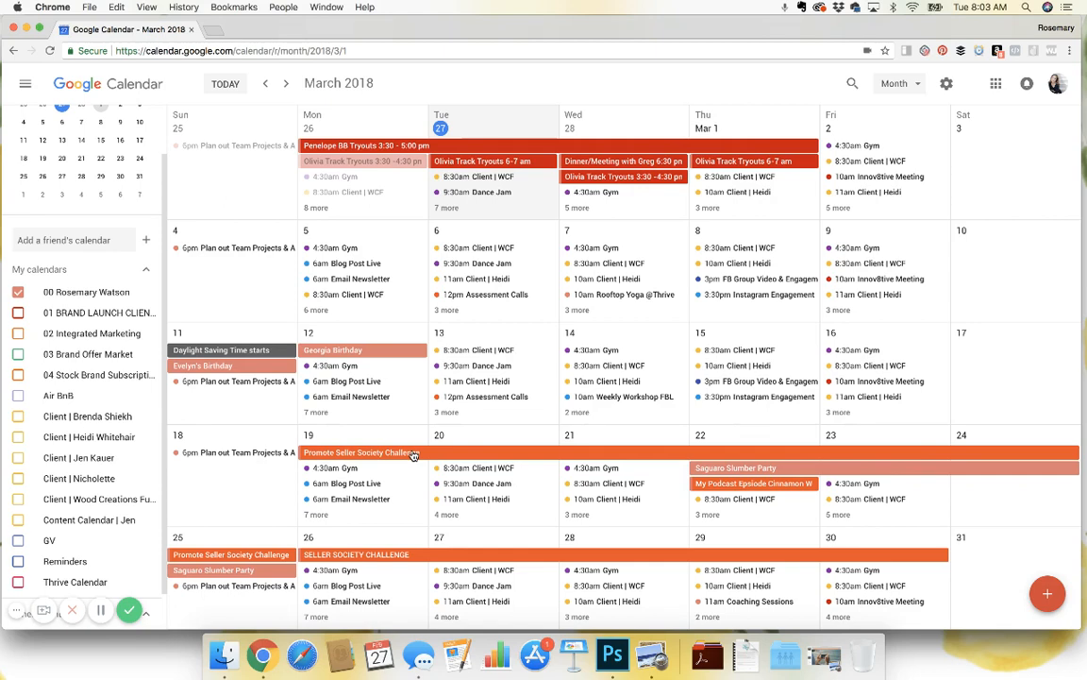
- Add an all-day event titled "All Graphics for SS Challenge Due" on Monday, March 12, colored orange
left_click(390, 336)
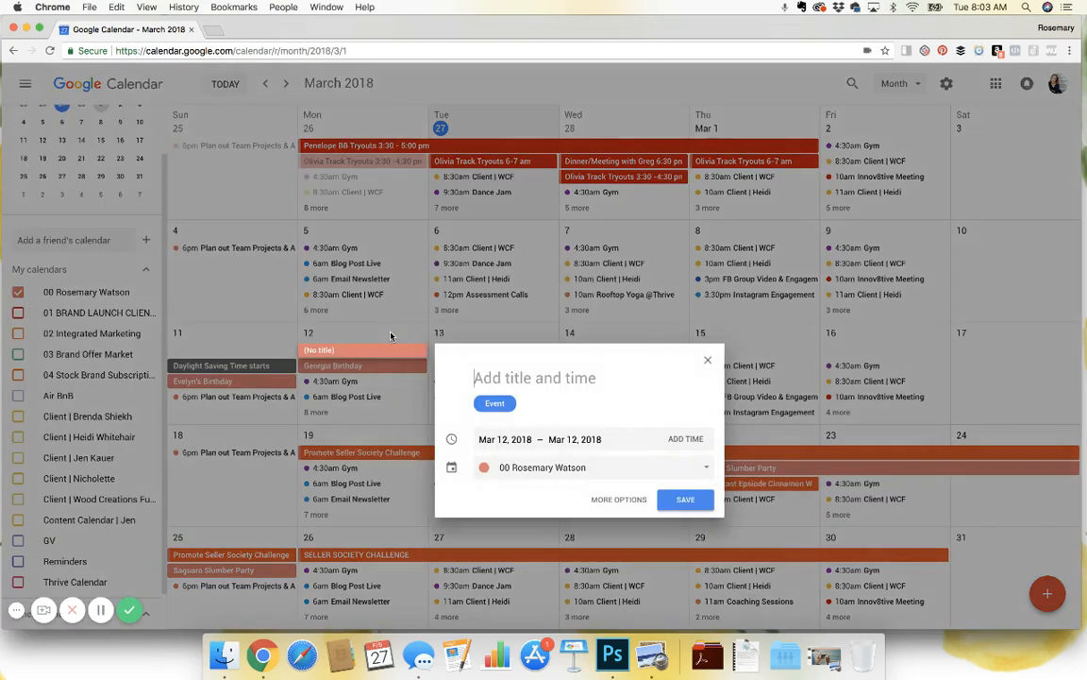
type("All Gra")
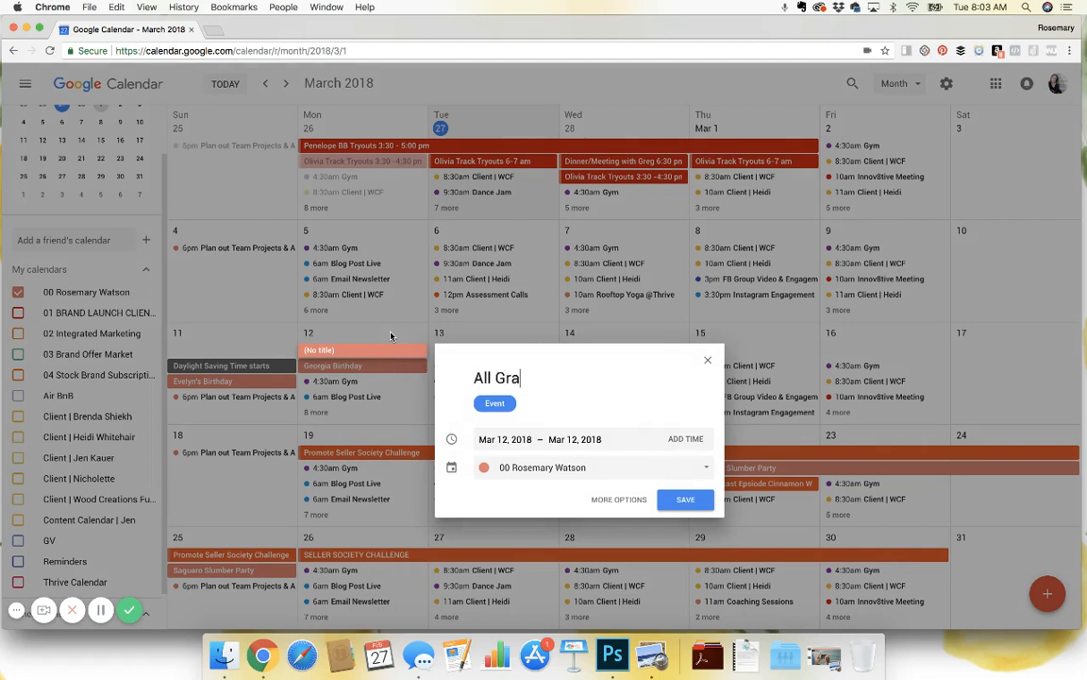
type("phics for SS C")
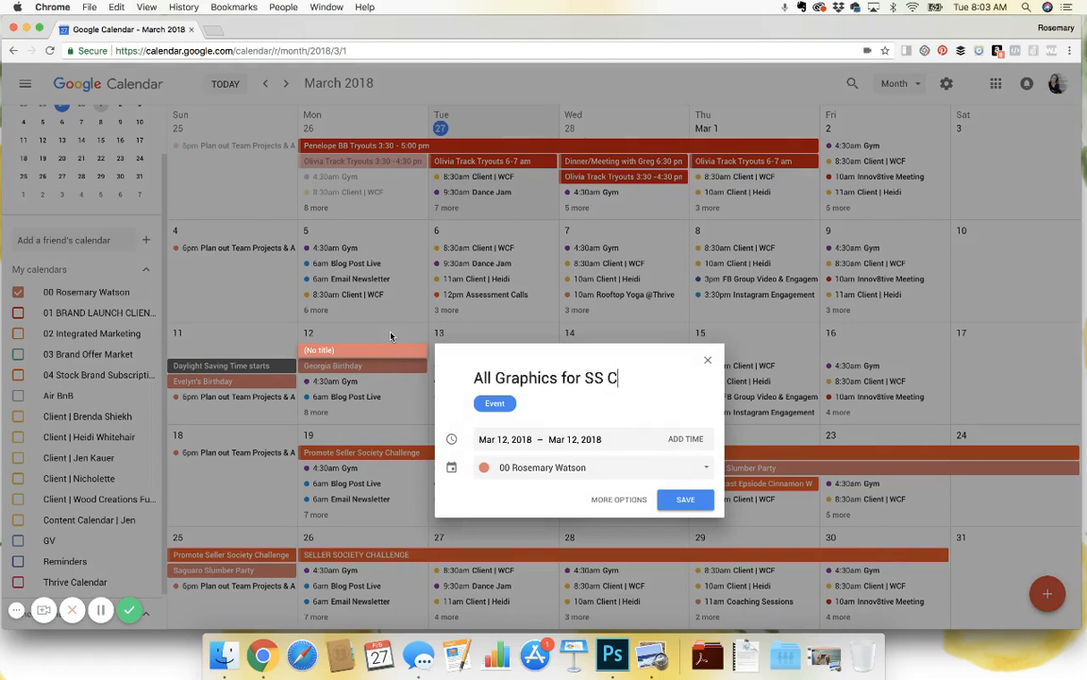
type("hallenge Due")
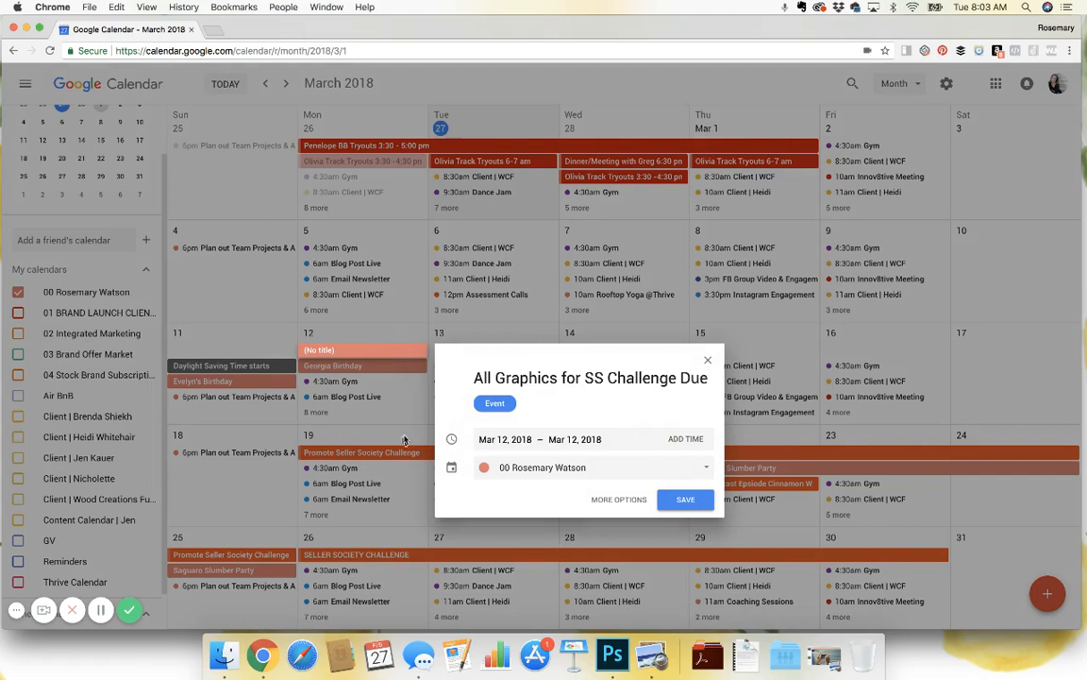
left_click(572, 475)
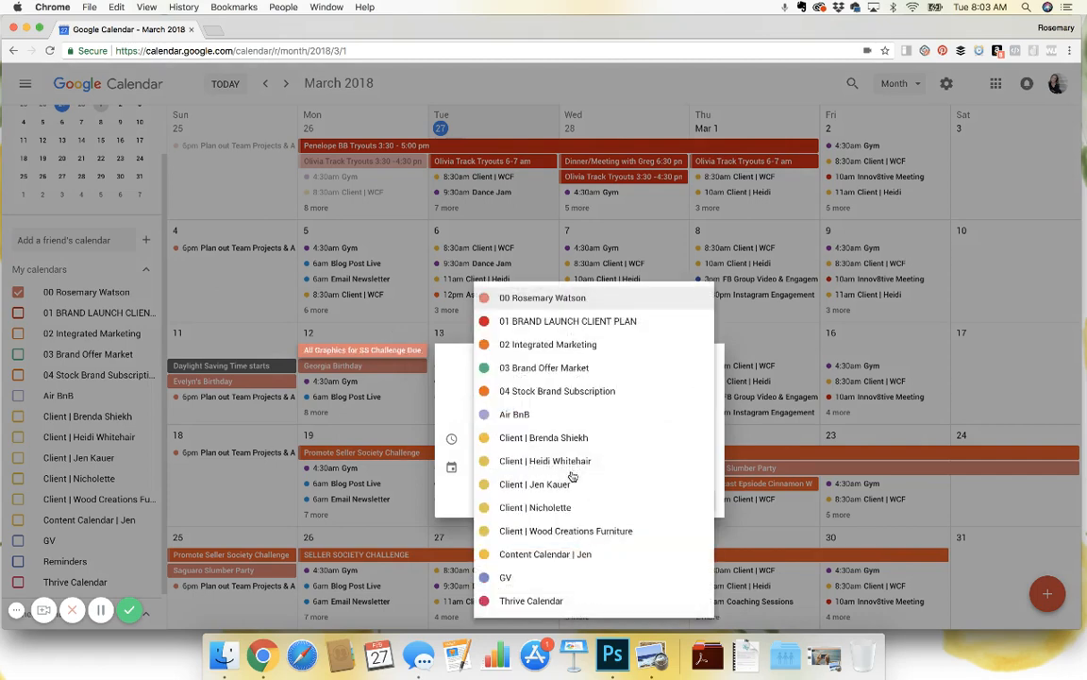
key("Escape")
left_click(619, 498)
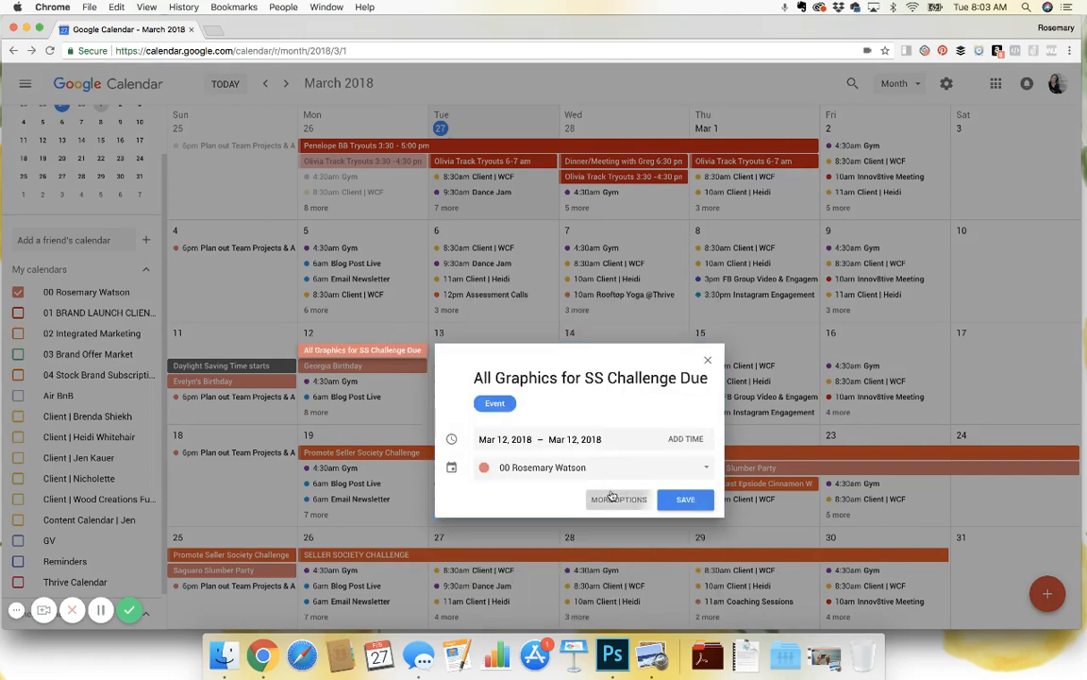
left_click(175, 347)
left_click(174, 355)
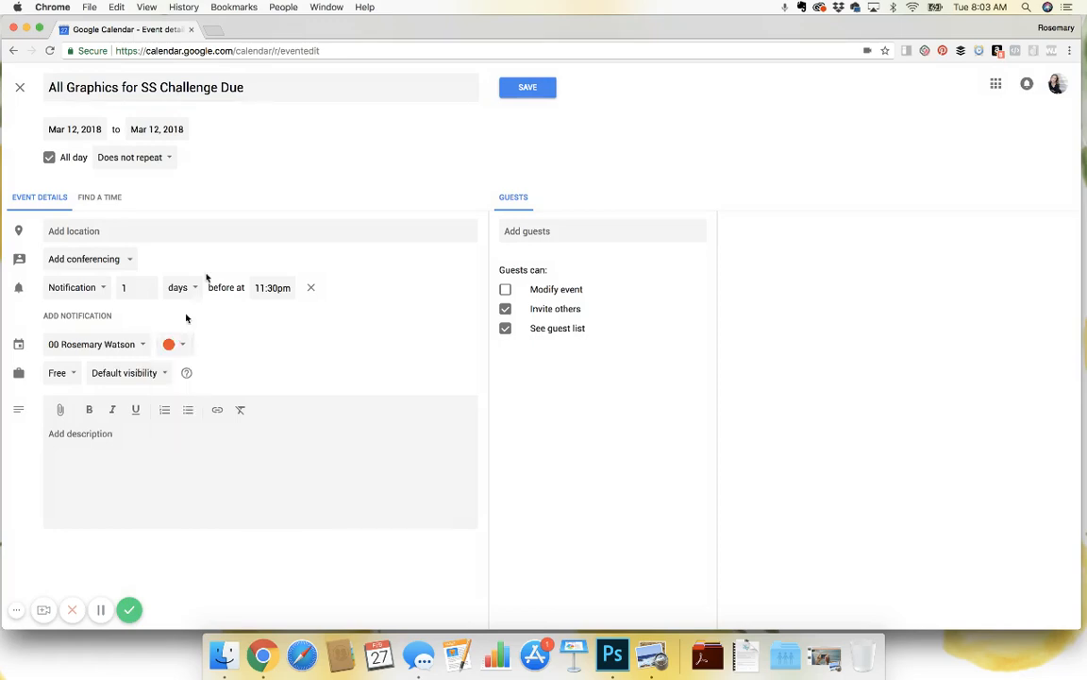
left_click(526, 86)
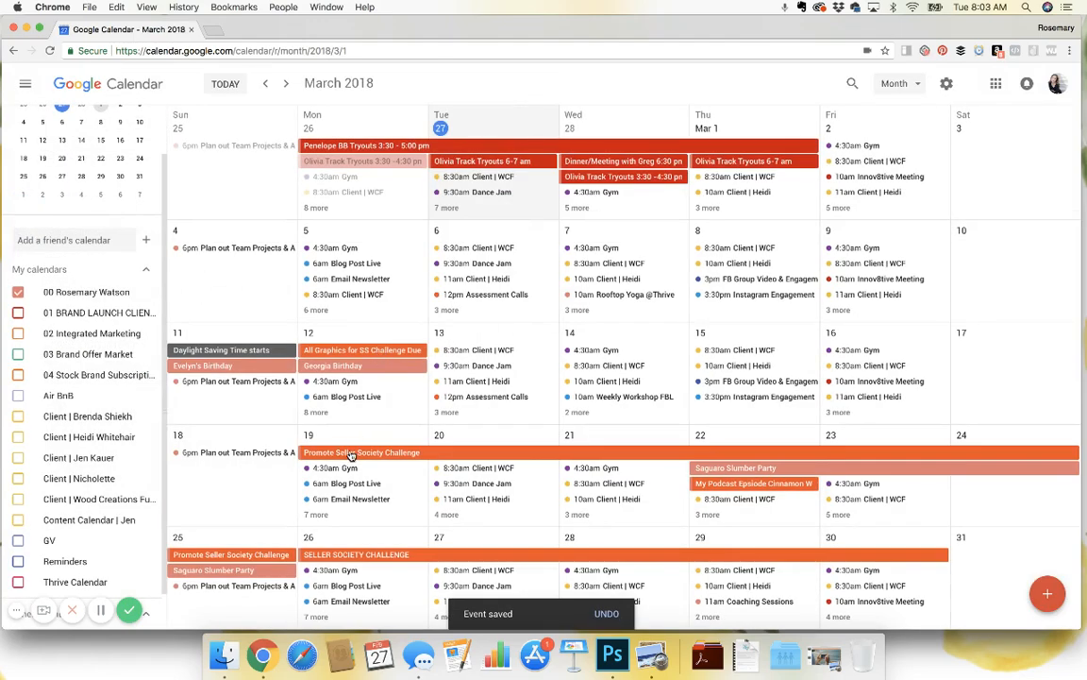
- Add an all-day event titled "Schedule all SS Challenge Promotion Content" on Friday, March 16, colored orange
left_click(892, 335)
type("Scheudle")
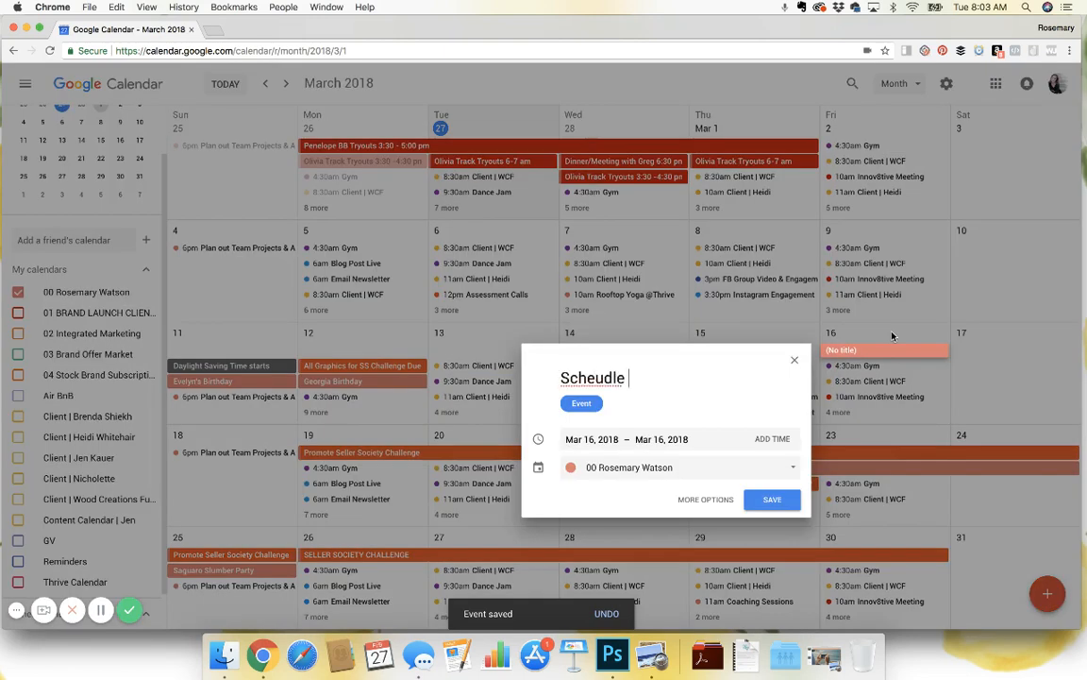
type("chedaule all SS Challenge F")
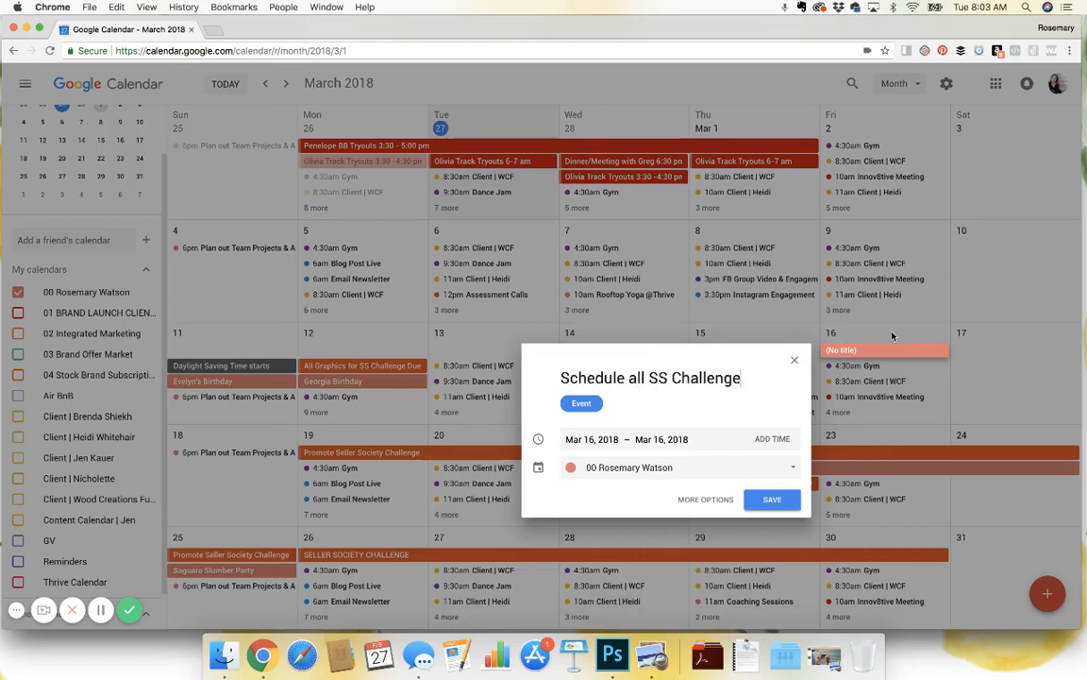
key("BackSpace")
type("Orom")
key("BackSpace")
key("BackSpace")
key("BackSpace")
key("BackSpace")
type("Promotion Content")
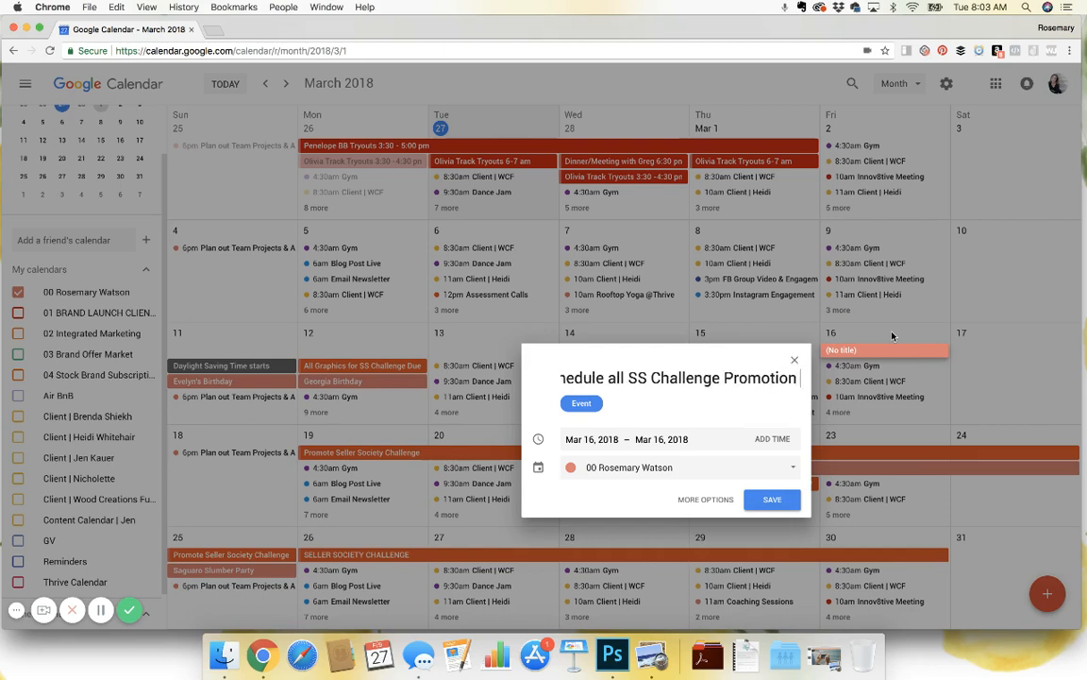
left_click(708, 499)
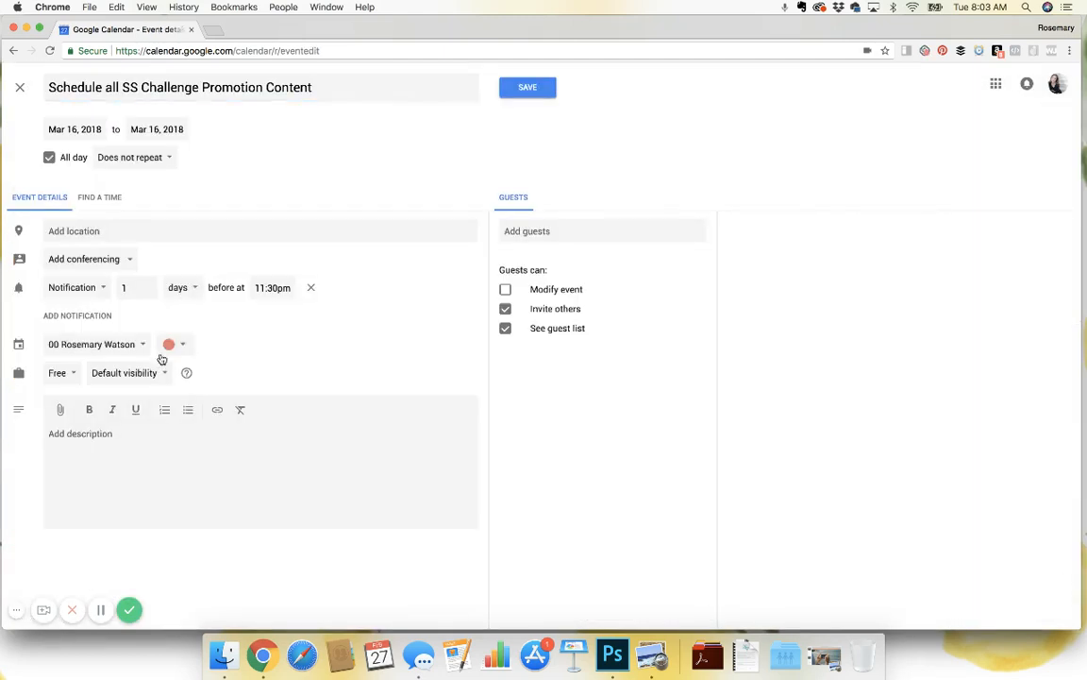
left_click(169, 343)
left_click(171, 364)
left_click(528, 90)
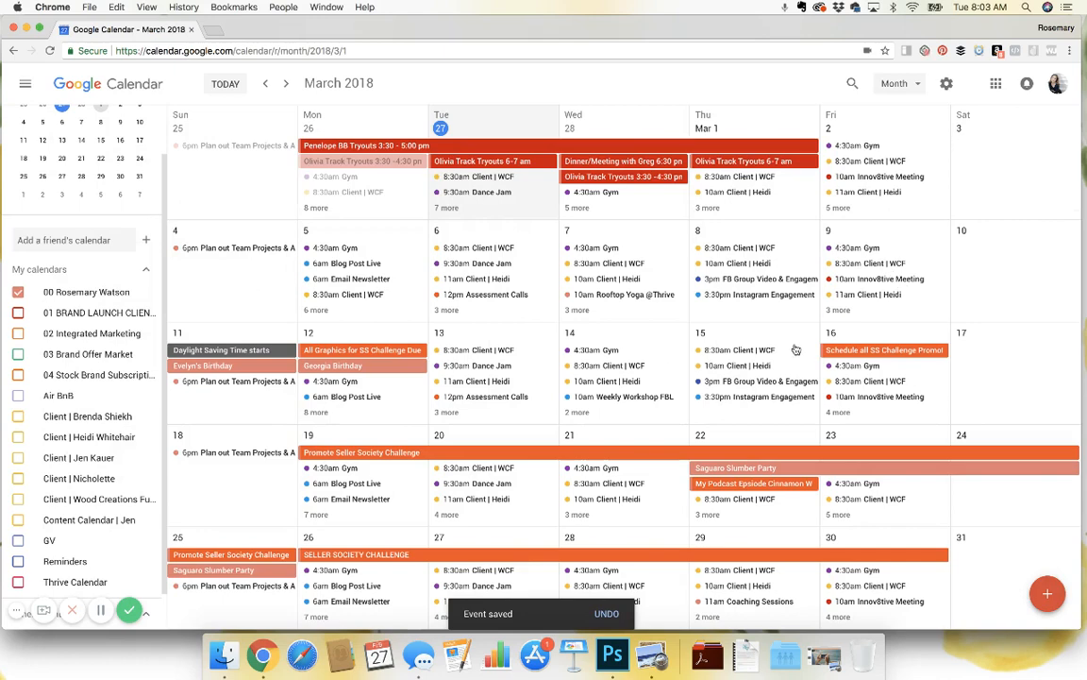